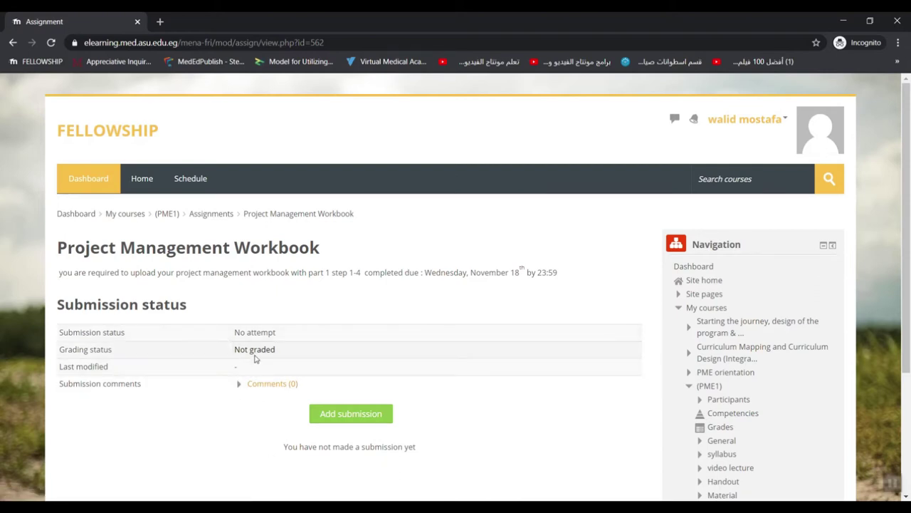
Step: Review the Project Management Workbook assignment's instructions and due date, and start adding a submission
{"action": "scroll", "coordinate": [258, 358], "scroll_direction": "down", "scroll_amount": 1}
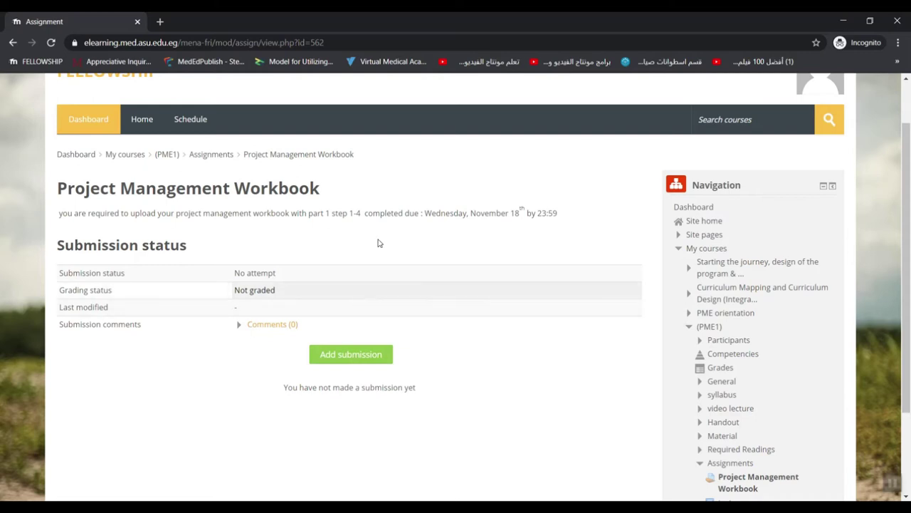
{"action": "double_click", "coordinate": [520, 213]}
{"action": "left_click_drag", "start_coordinate": [133, 216], "coordinate": [309, 218]}
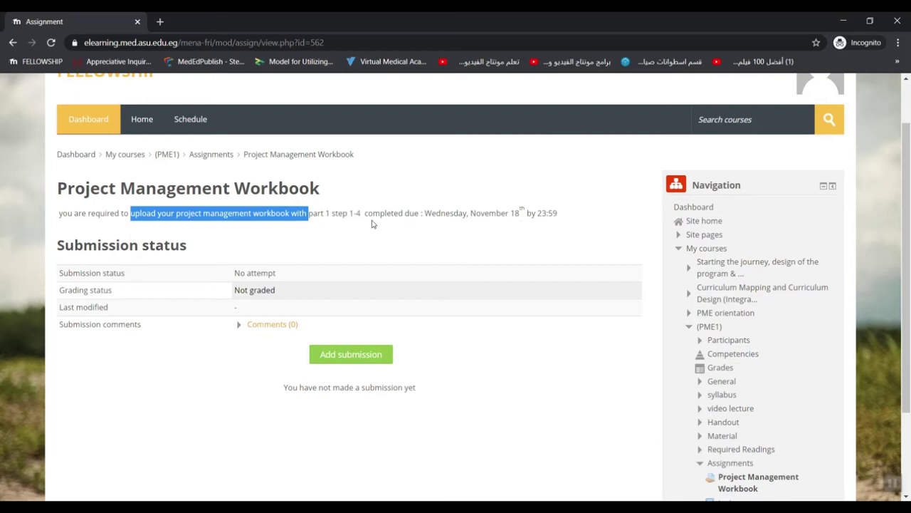
{"action": "left_click_drag", "start_coordinate": [411, 214], "coordinate": [525, 211]}
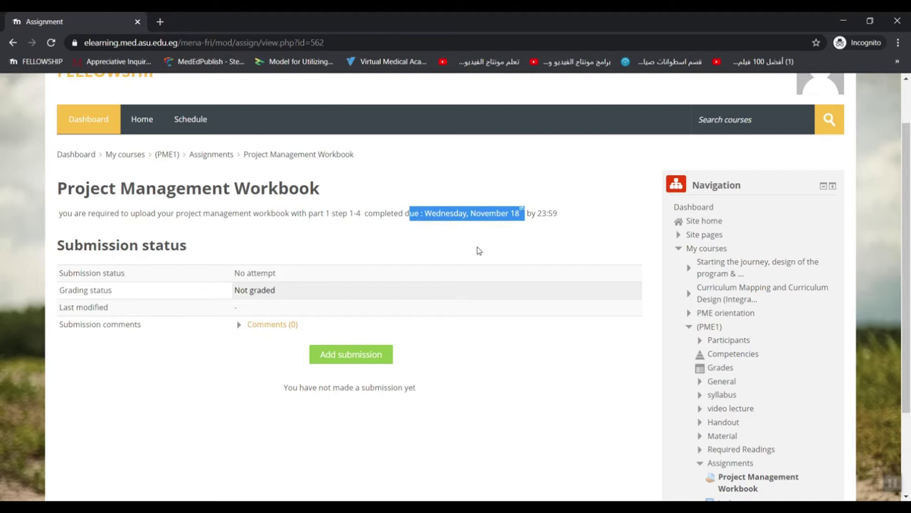
{"action": "left_click", "coordinate": [351, 356]}
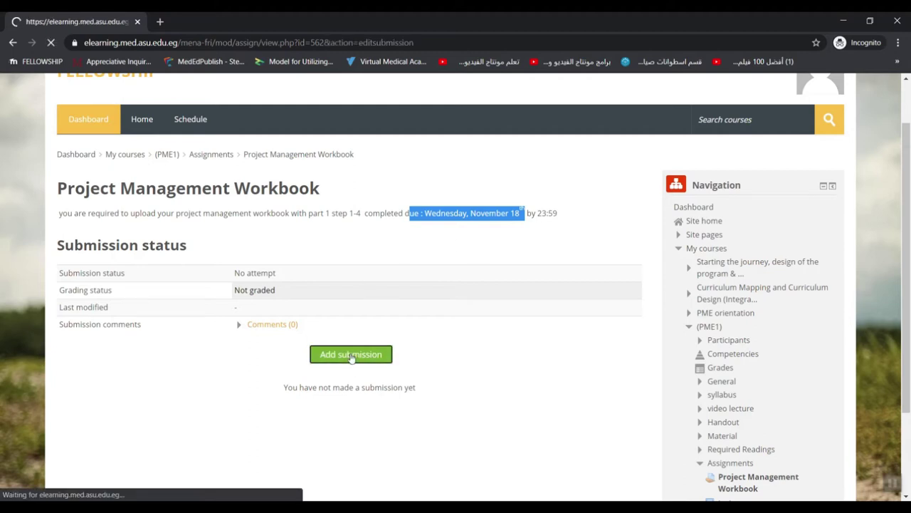
{"action": "scroll", "coordinate": [348, 337], "scroll_direction": "down", "scroll_amount": 3}
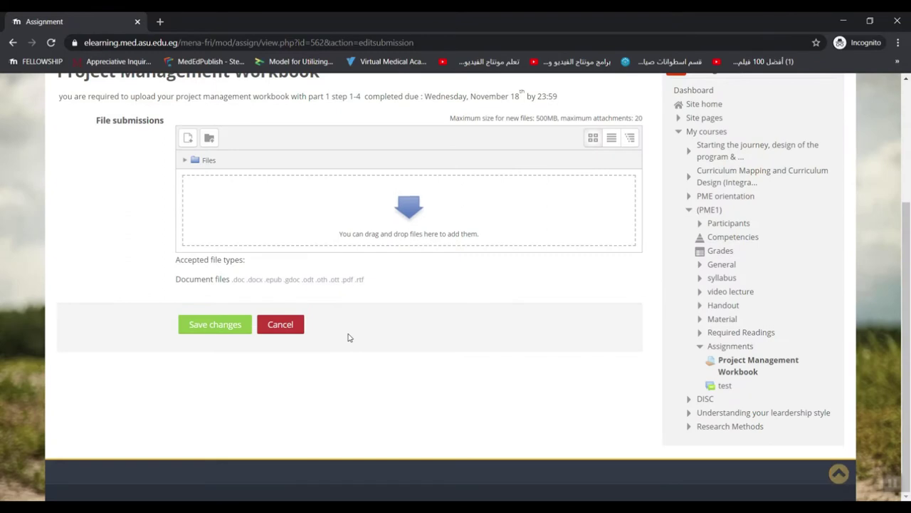
{"action": "scroll", "coordinate": [348, 338], "scroll_direction": "up", "scroll_amount": 1}
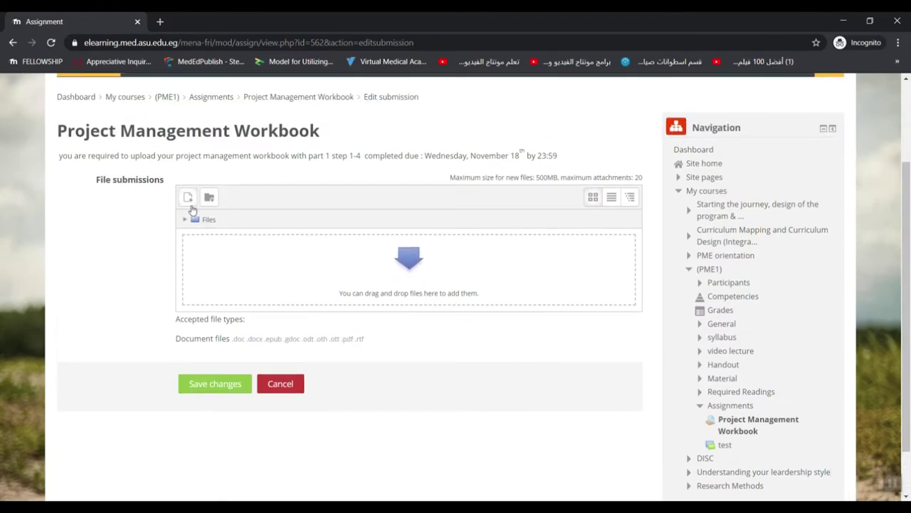
Step: Upload poster assig. template.docx from the Desktop folder to the submission through the file picker
{"action": "left_click", "coordinate": [187, 199]}
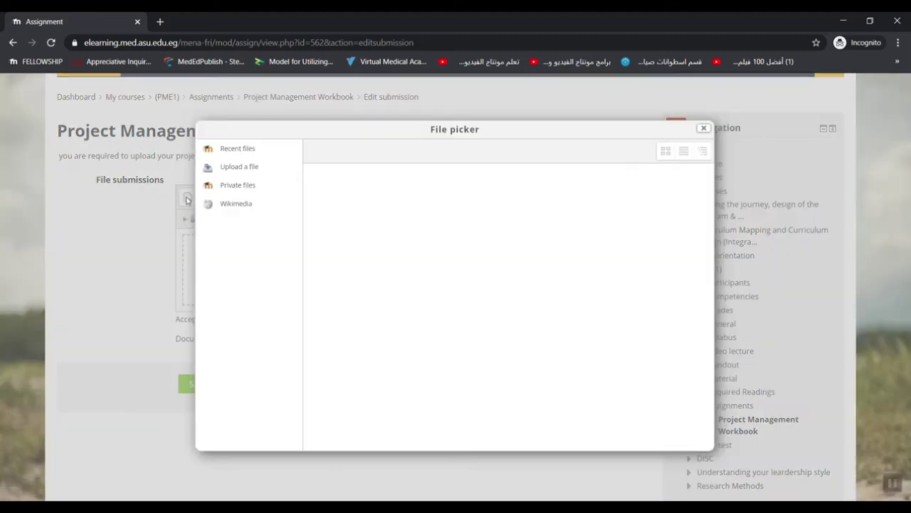
{"action": "left_click", "coordinate": [249, 173]}
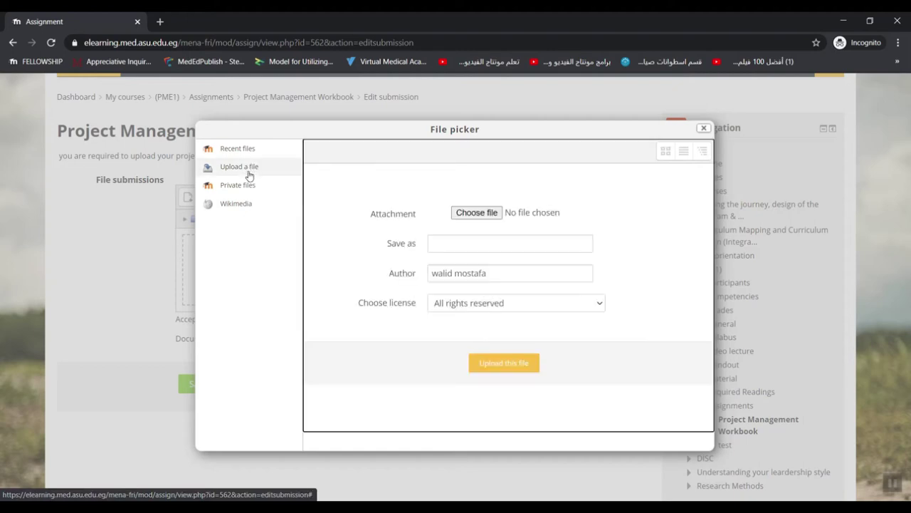
{"action": "left_click", "coordinate": [474, 214]}
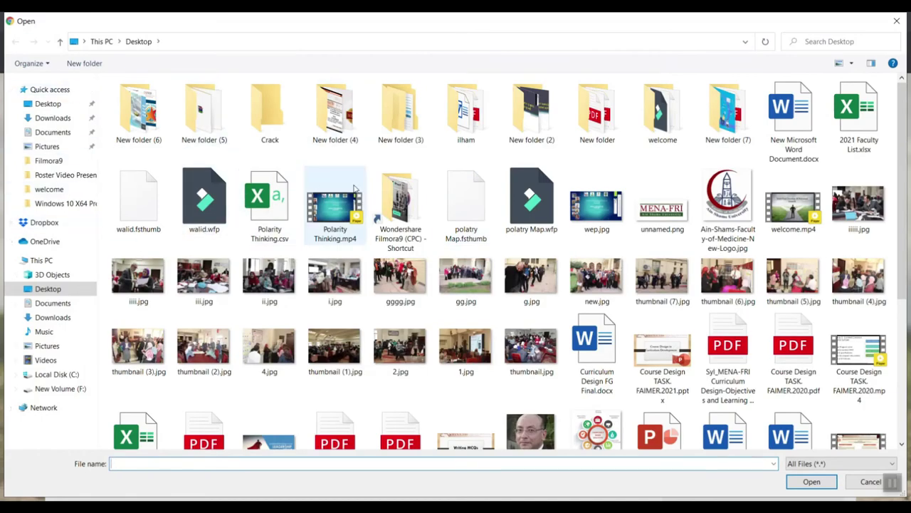
{"action": "scroll", "coordinate": [356, 188], "scroll_direction": "down", "scroll_amount": 3}
{"action": "scroll", "coordinate": [358, 192], "scroll_direction": "up", "scroll_amount": 2}
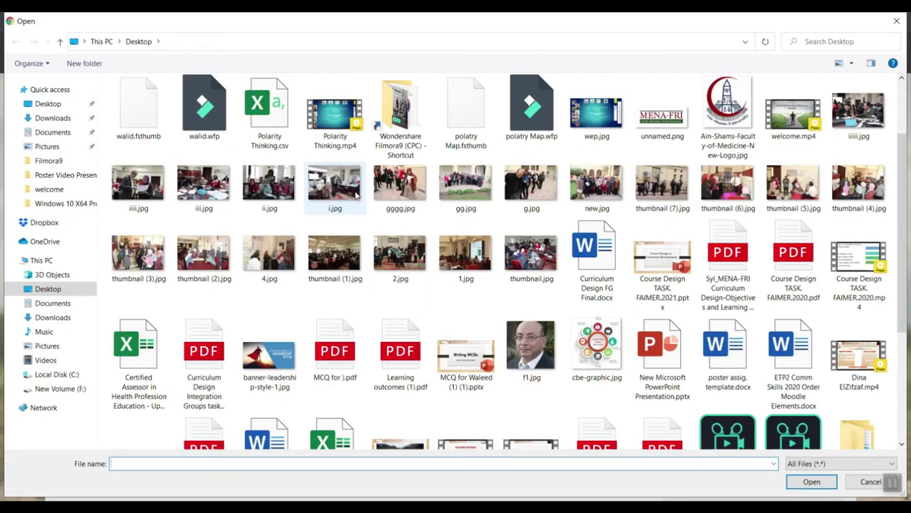
{"action": "scroll", "coordinate": [356, 193], "scroll_direction": "down", "scroll_amount": 2}
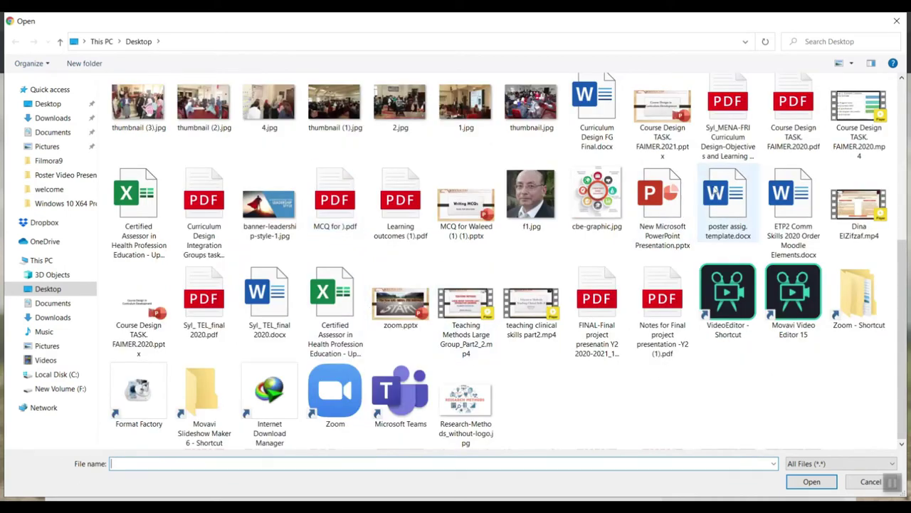
{"action": "double_click", "coordinate": [723, 211]}
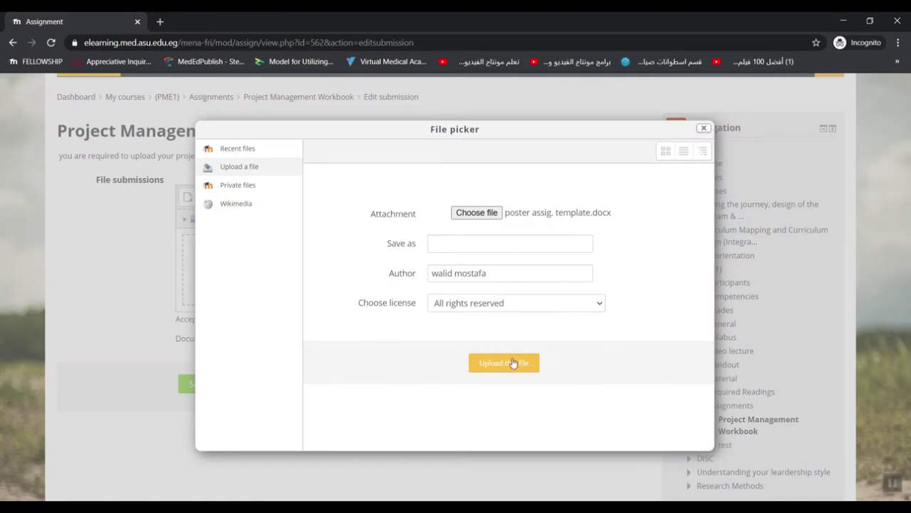
{"action": "left_click", "coordinate": [510, 367]}
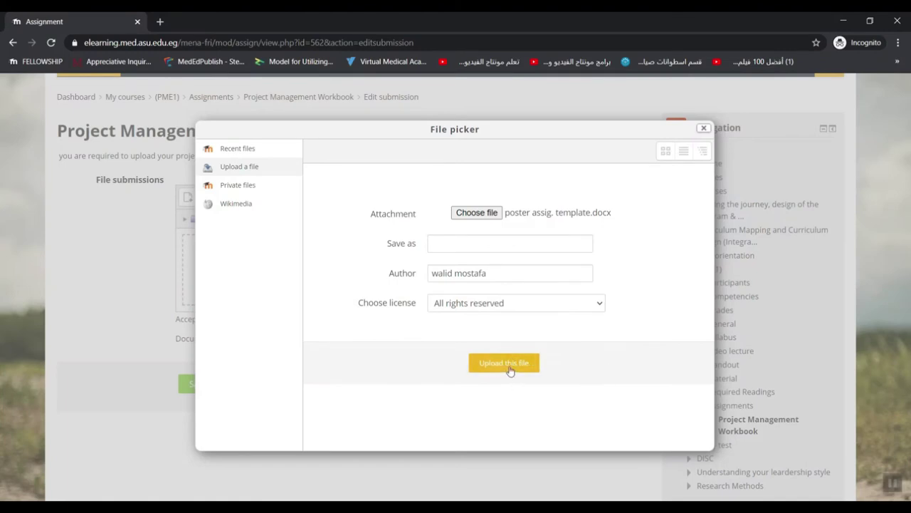
{"action": "left_click", "coordinate": [510, 367]}
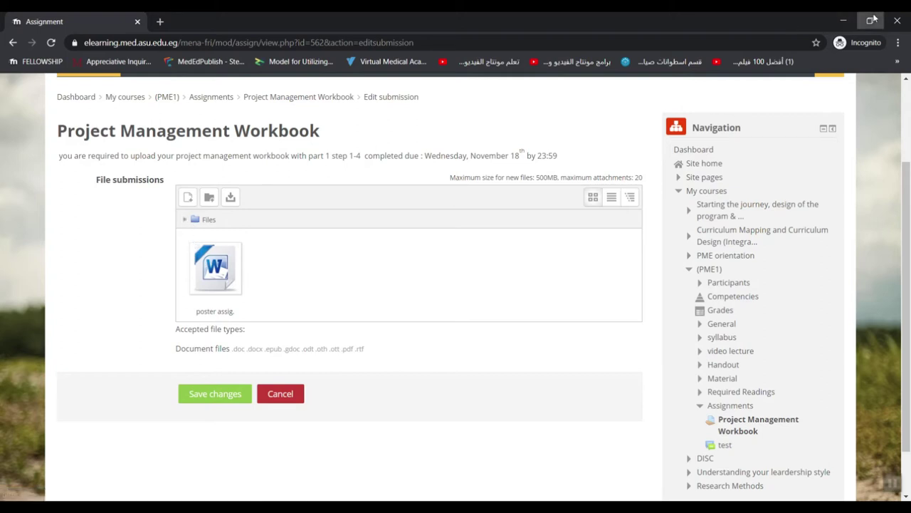
Step: Float the browser window beside the desktop icons and try to drop poster assig. template.docx onto the submission's file area
{"action": "left_click", "coordinate": [845, 21]}
{"action": "left_click", "coordinate": [845, 21]}
{"action": "left_click", "coordinate": [627, 43]}
{"action": "left_click", "coordinate": [627, 42]}
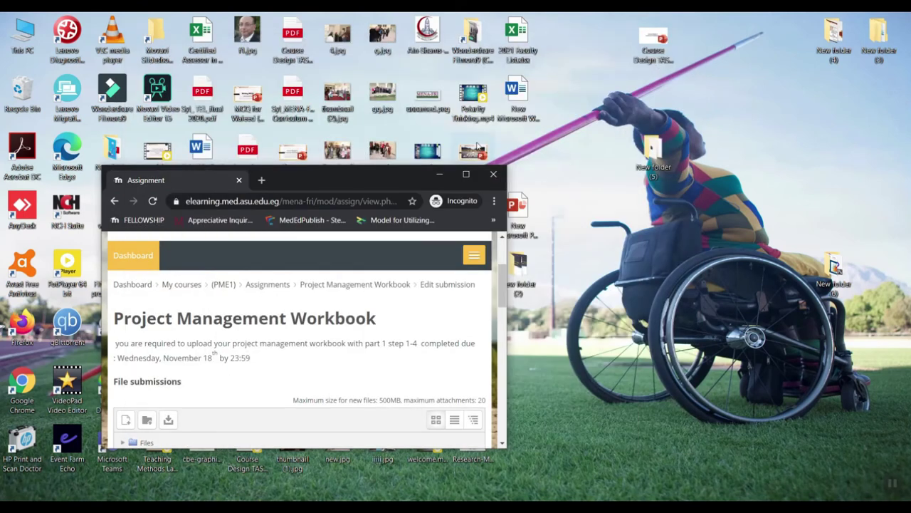
{"action": "left_click_drag", "start_coordinate": [390, 186], "coordinate": [622, 137]}
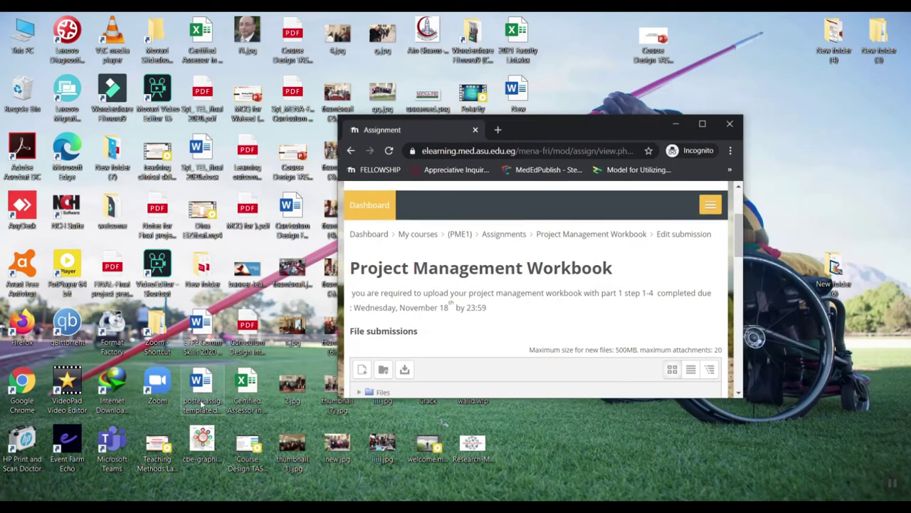
{"action": "scroll", "coordinate": [501, 314], "scroll_direction": "down", "scroll_amount": 5}
{"action": "left_click_drag", "start_coordinate": [201, 392], "coordinate": [474, 273]}
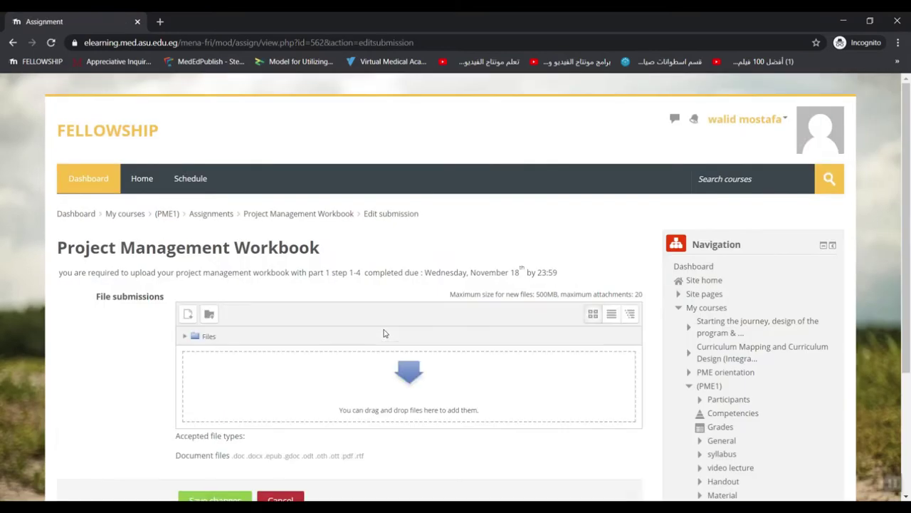
Step: Add poster assig. template.docx by dropping it from the desktop onto the file area of a floating browser window
{"action": "left_click", "coordinate": [869, 20]}
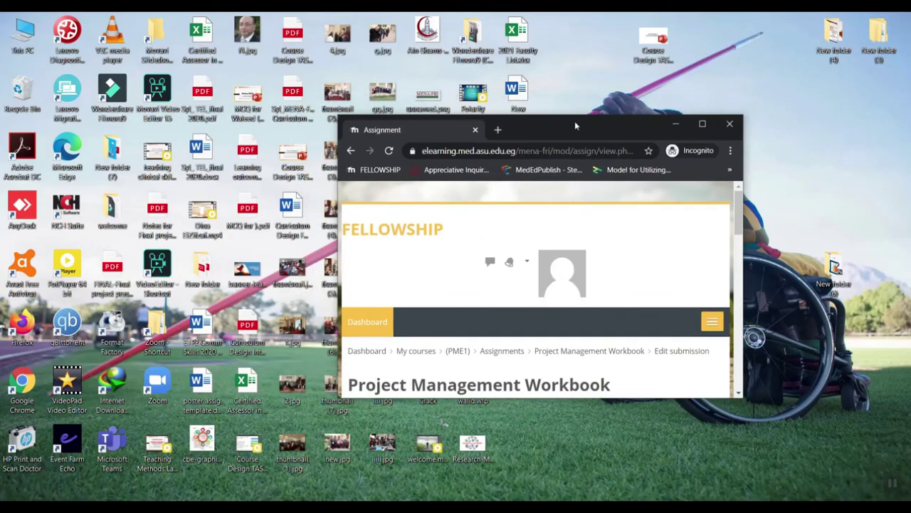
{"action": "left_click_drag", "start_coordinate": [567, 134], "coordinate": [647, 142]}
{"action": "scroll", "coordinate": [676, 284], "scroll_direction": "down", "scroll_amount": 3}
{"action": "left_click", "coordinate": [781, 135]}
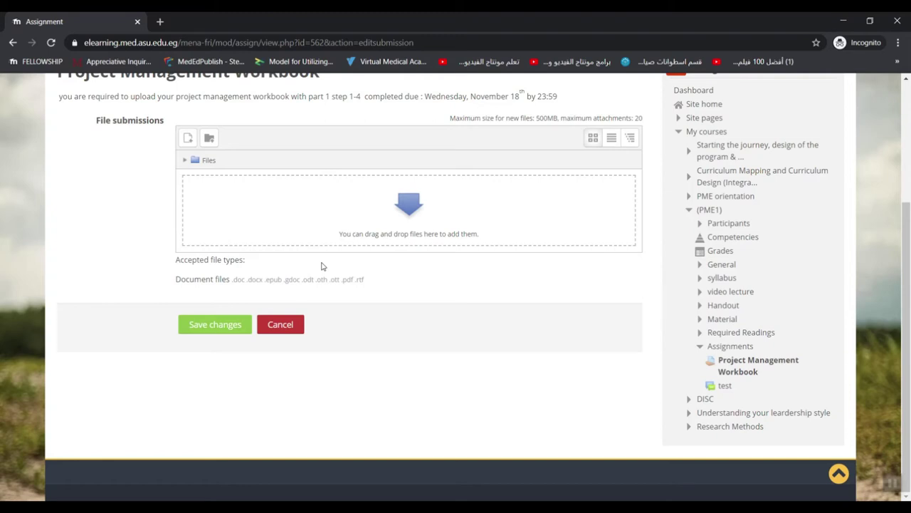
{"action": "left_click", "coordinate": [869, 21]}
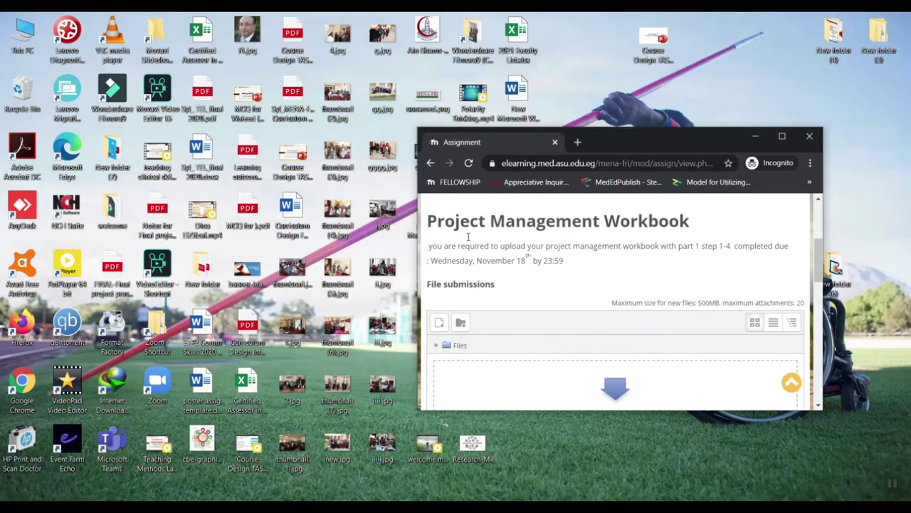
{"action": "left_click_drag", "start_coordinate": [205, 397], "coordinate": [578, 392]}
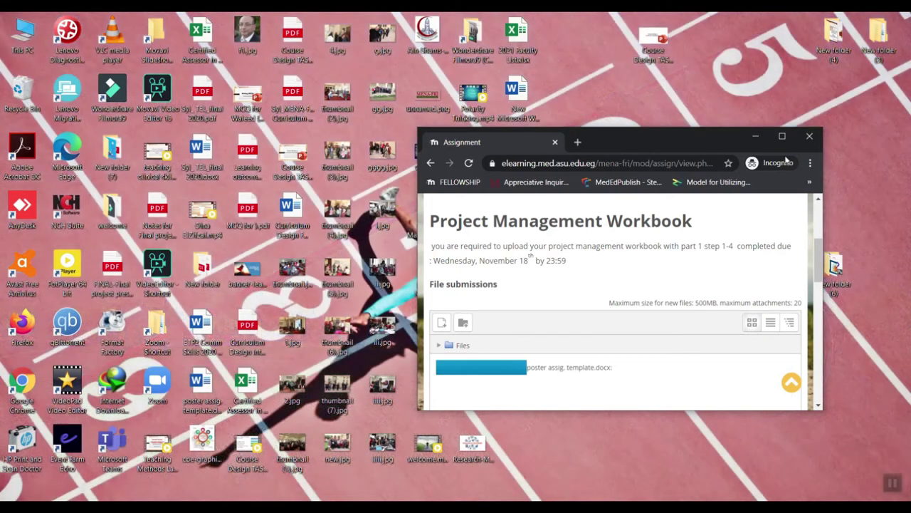
{"action": "left_click", "coordinate": [781, 136]}
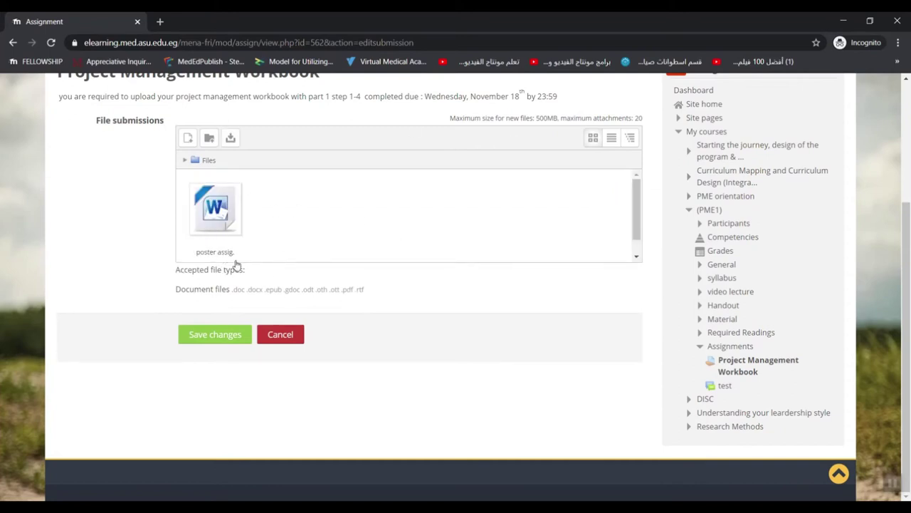
Step: Save the submission changes and download the attached poster assig. template.docx
{"action": "left_click", "coordinate": [210, 338]}
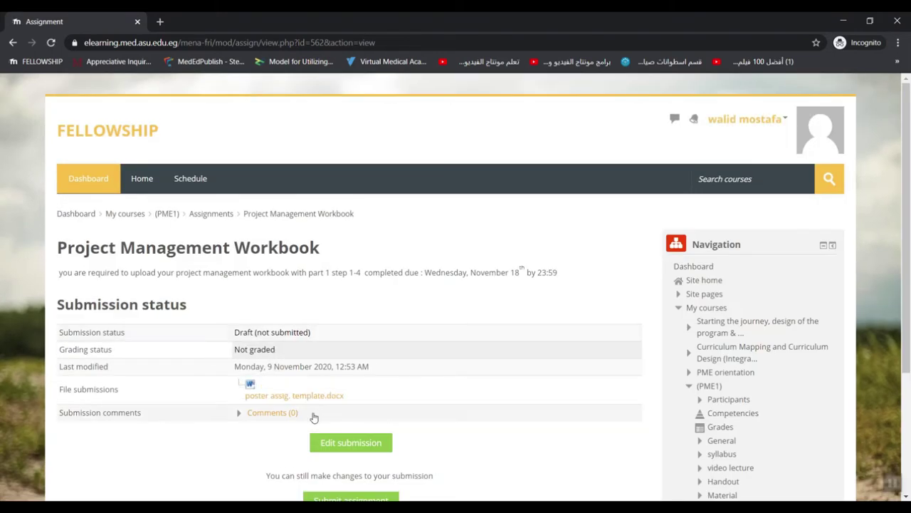
{"action": "left_click", "coordinate": [299, 395]}
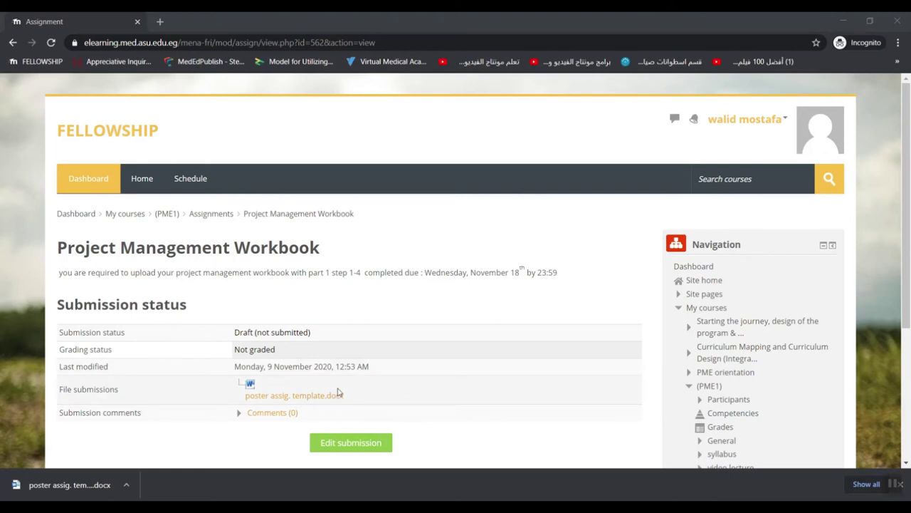
Step: Return to the dashboard and reopen the Project Management Workbook assignment in the Project management & evaluation (PME1) course
{"action": "left_click", "coordinate": [139, 181]}
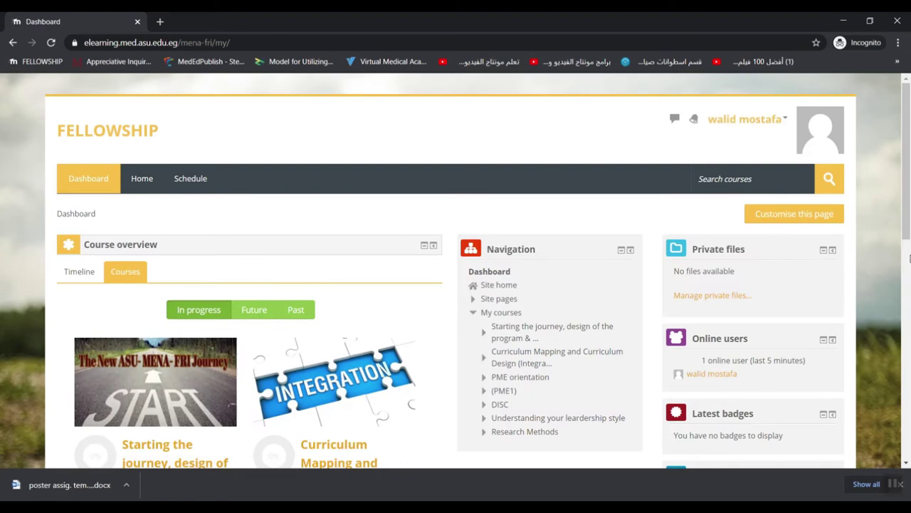
{"action": "left_click", "coordinate": [869, 21]}
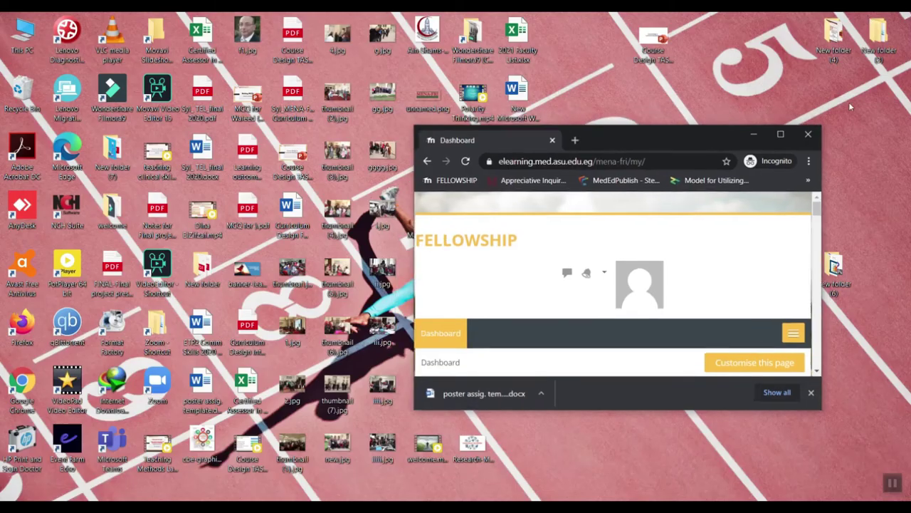
{"action": "left_click", "coordinate": [781, 135]}
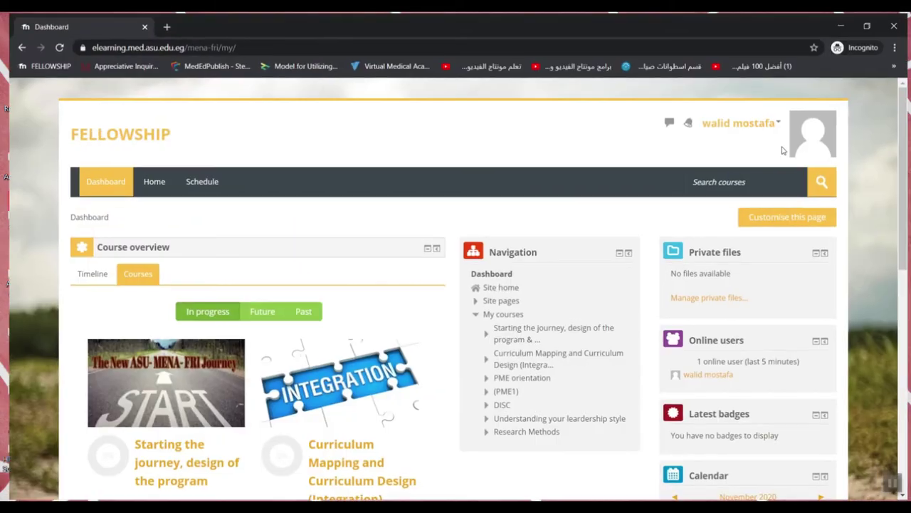
{"action": "scroll", "coordinate": [320, 294], "scroll_direction": "down", "scroll_amount": 3}
{"action": "scroll", "coordinate": [320, 294], "scroll_direction": "down", "scroll_amount": 5}
{"action": "scroll", "coordinate": [342, 304], "scroll_direction": "up", "scroll_amount": 2}
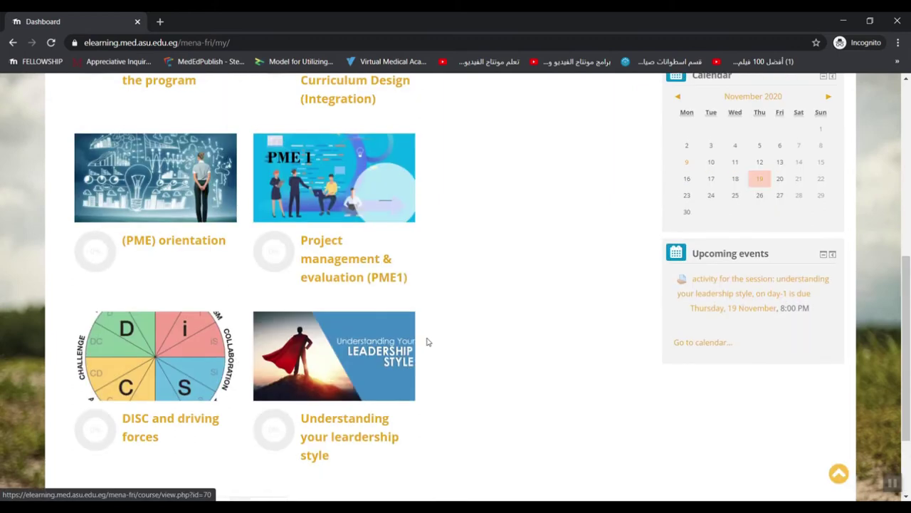
{"action": "left_click", "coordinate": [358, 238]}
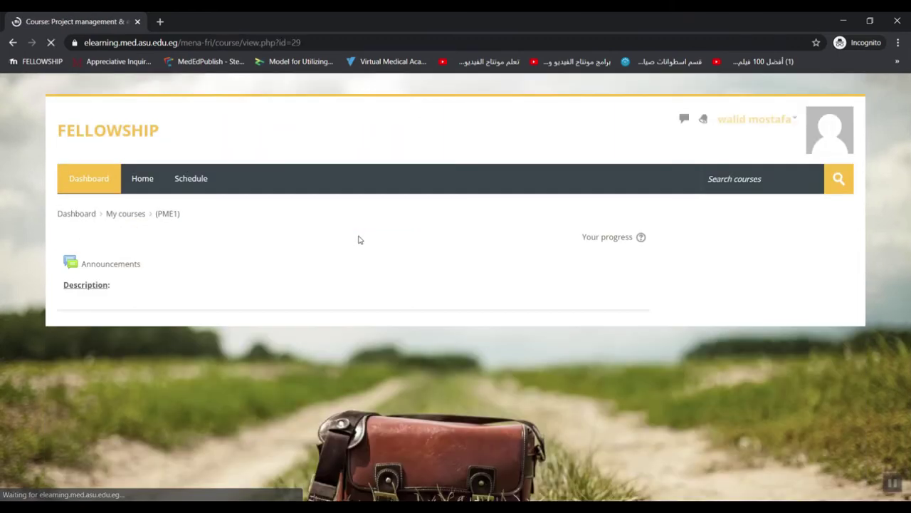
{"action": "scroll", "coordinate": [359, 240], "scroll_direction": "down", "scroll_amount": 10}
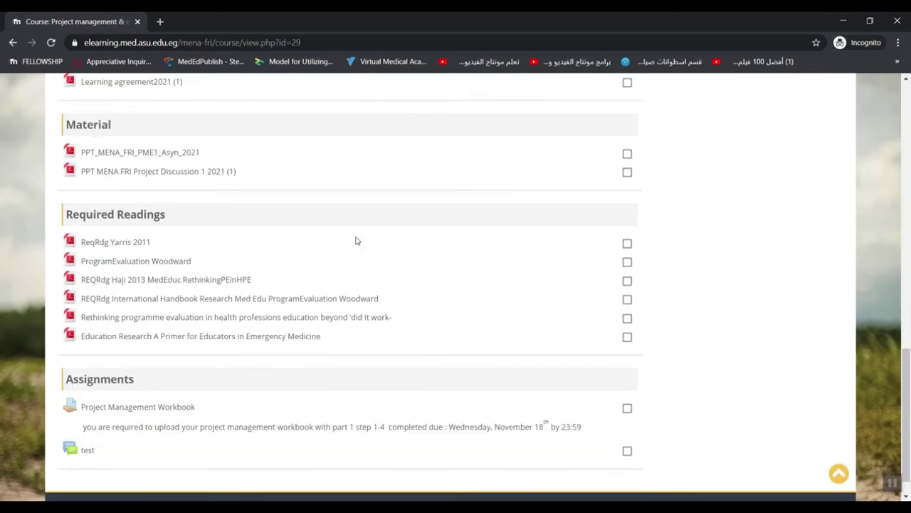
{"action": "scroll", "coordinate": [142, 392], "scroll_direction": "down", "scroll_amount": 1}
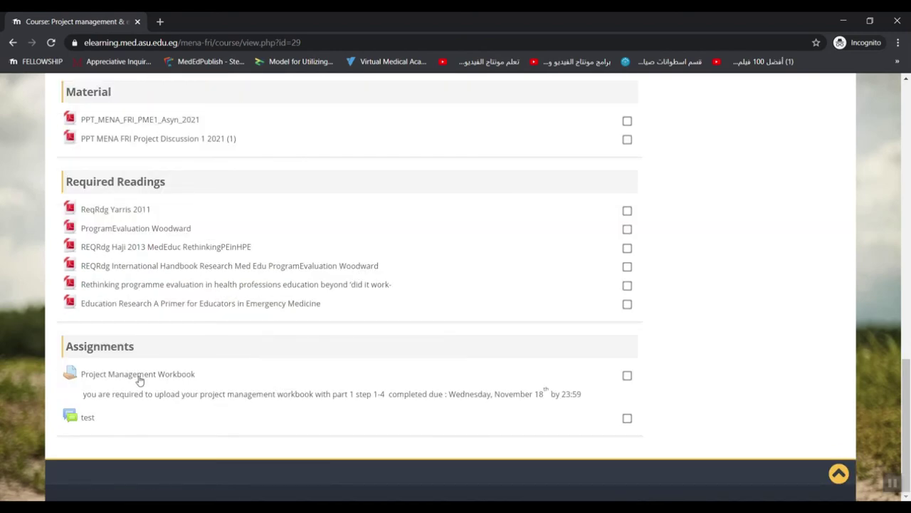
{"action": "left_click", "coordinate": [140, 378]}
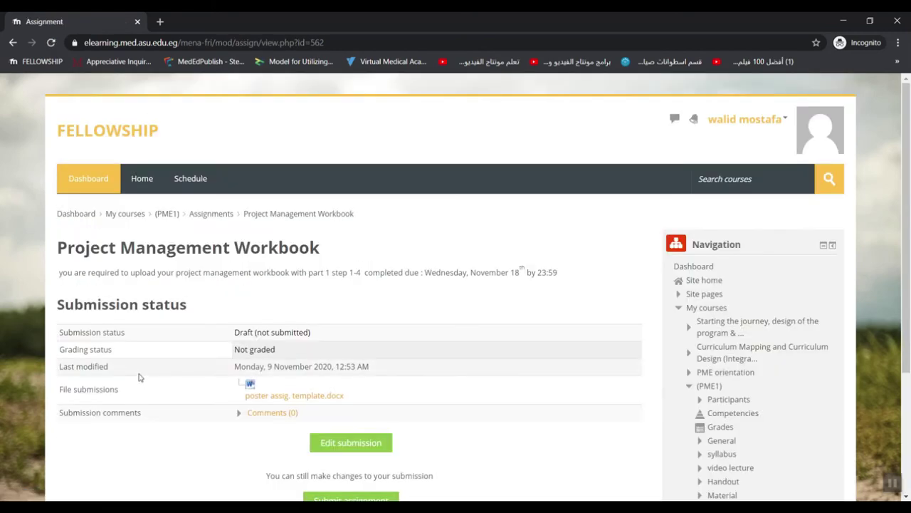
Step: Download the attached poster assig. template.docx again, view it in Word, and close the document
{"action": "left_click", "coordinate": [275, 398]}
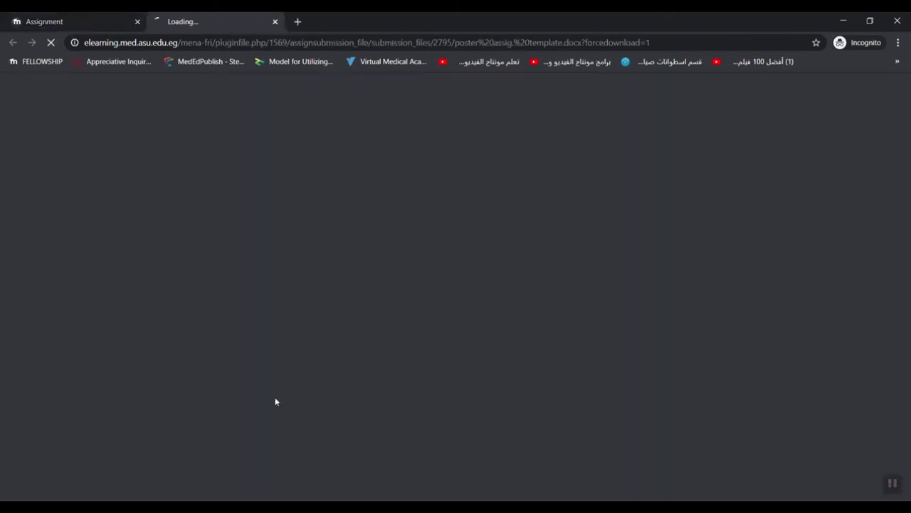
{"action": "left_click", "coordinate": [77, 484]}
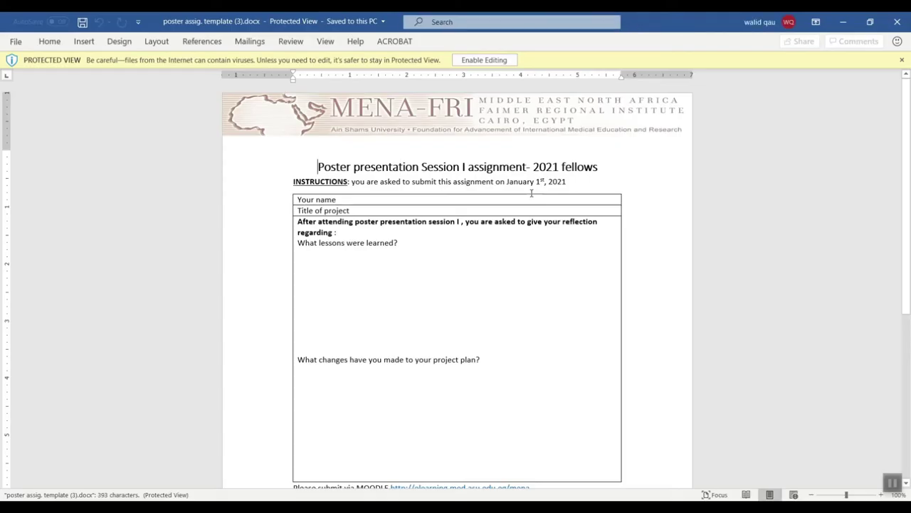
{"action": "left_click", "coordinate": [897, 21]}
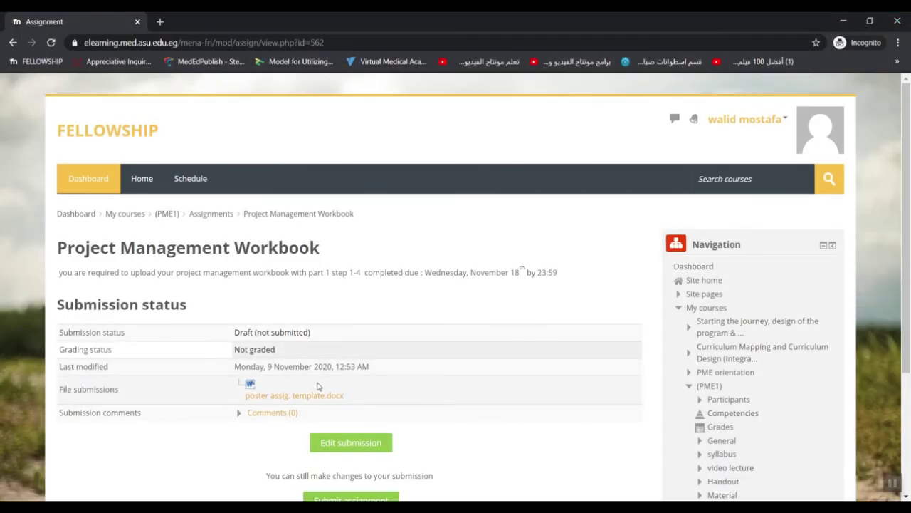
Step: Open the Project Management Workbook draft for editing and delete the attached poster assig. template.docx
{"action": "scroll", "coordinate": [219, 411], "scroll_direction": "down", "scroll_amount": 2}
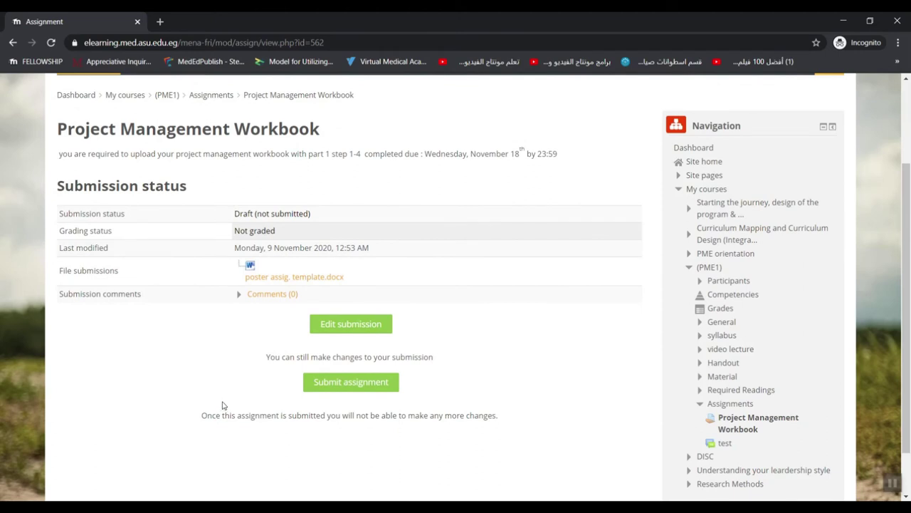
{"action": "left_click", "coordinate": [351, 324]}
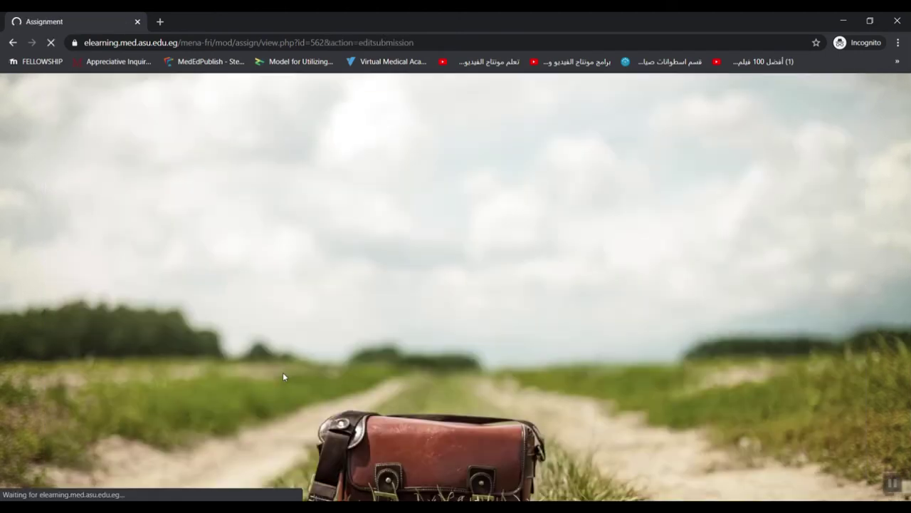
{"action": "scroll", "coordinate": [282, 371], "scroll_direction": "down", "scroll_amount": 1}
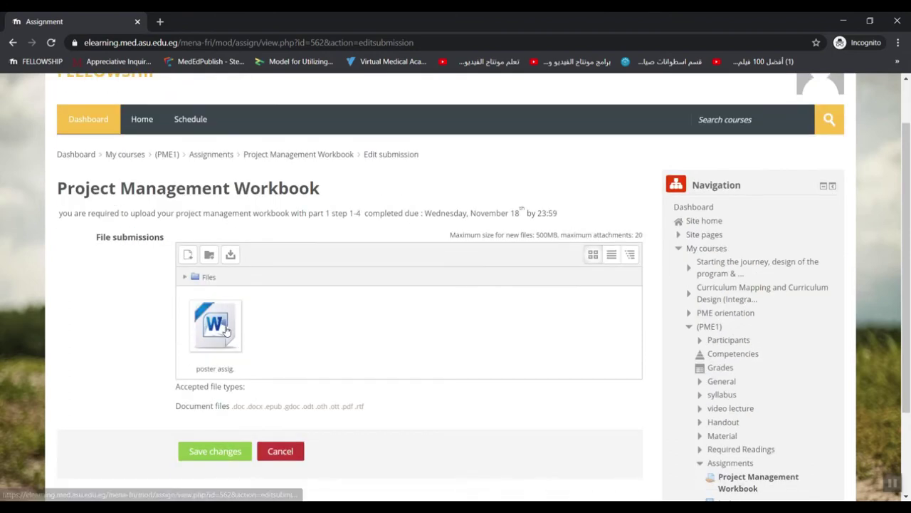
{"action": "left_click", "coordinate": [227, 328]}
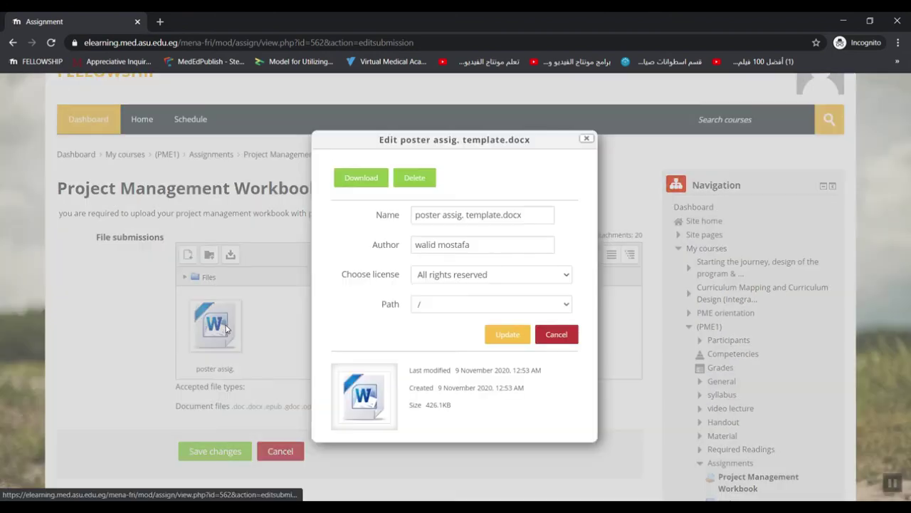
{"action": "left_click", "coordinate": [416, 178]}
{"action": "left_click", "coordinate": [432, 315]}
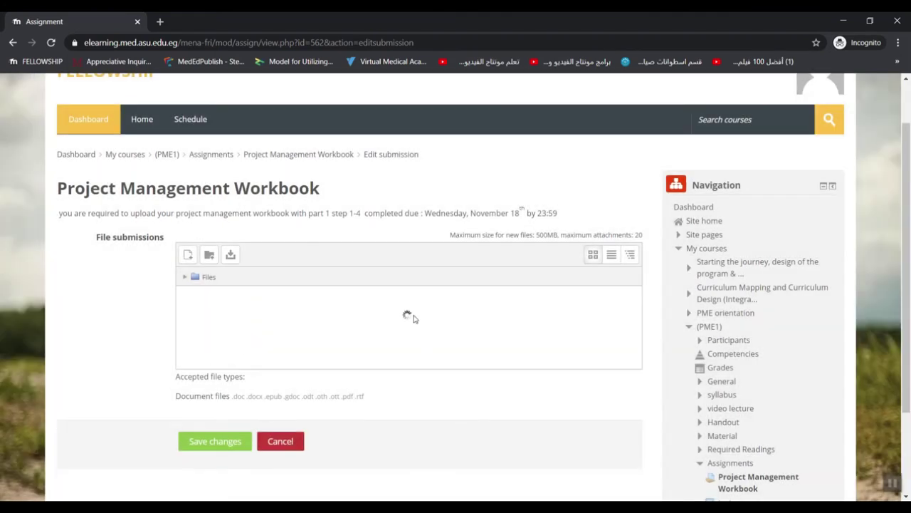
Step: Try to add a replacement document to the file submissions, and leave the edit page without saving
{"action": "left_click", "coordinate": [870, 21]}
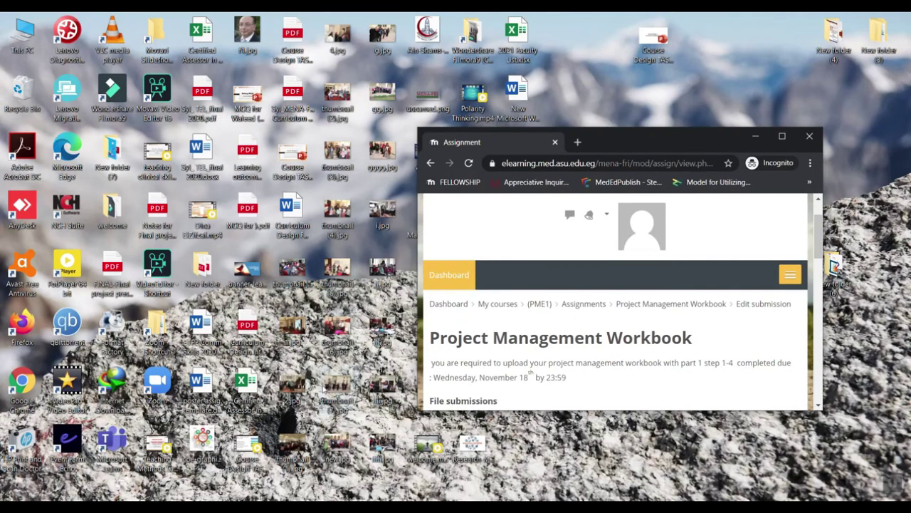
{"action": "left_click_drag", "start_coordinate": [501, 356], "coordinate": [502, 357]}
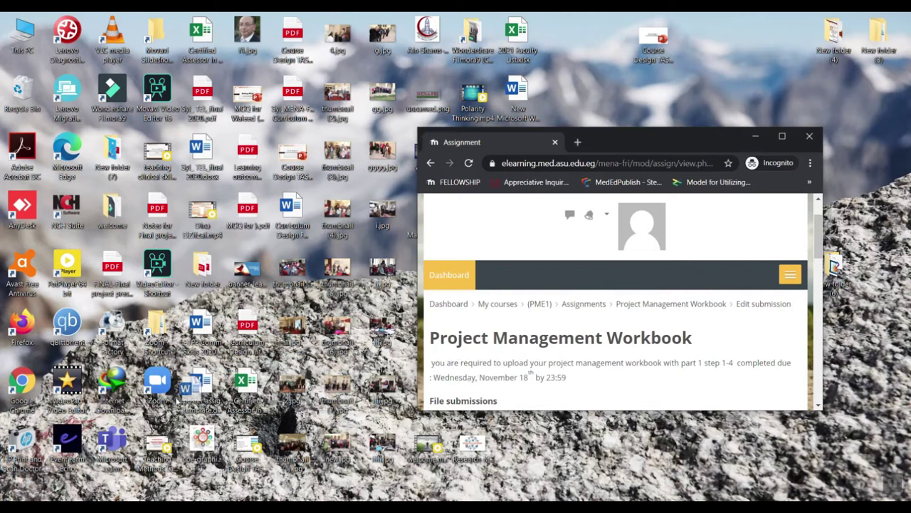
{"action": "scroll", "coordinate": [577, 358], "scroll_direction": "down", "scroll_amount": 5}
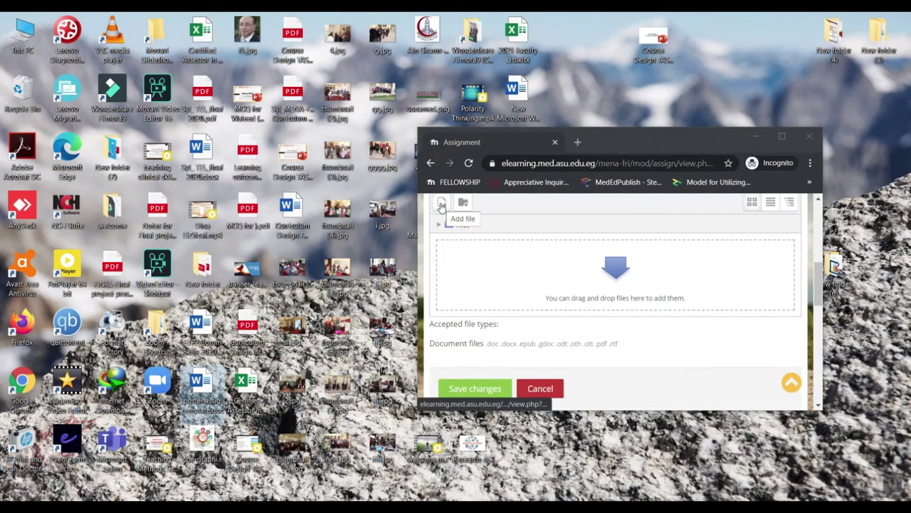
{"action": "left_click", "coordinate": [442, 206]}
{"action": "left_click", "coordinate": [782, 136]}
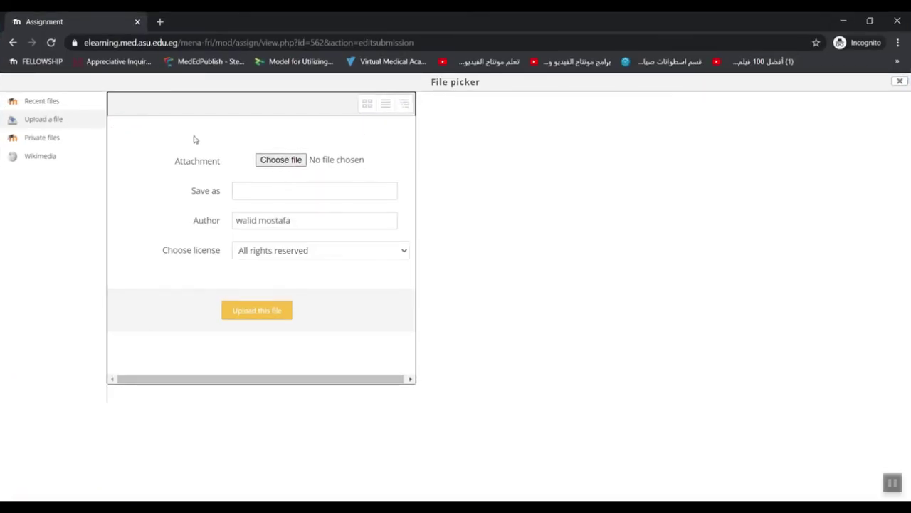
{"action": "left_click", "coordinate": [13, 43]}
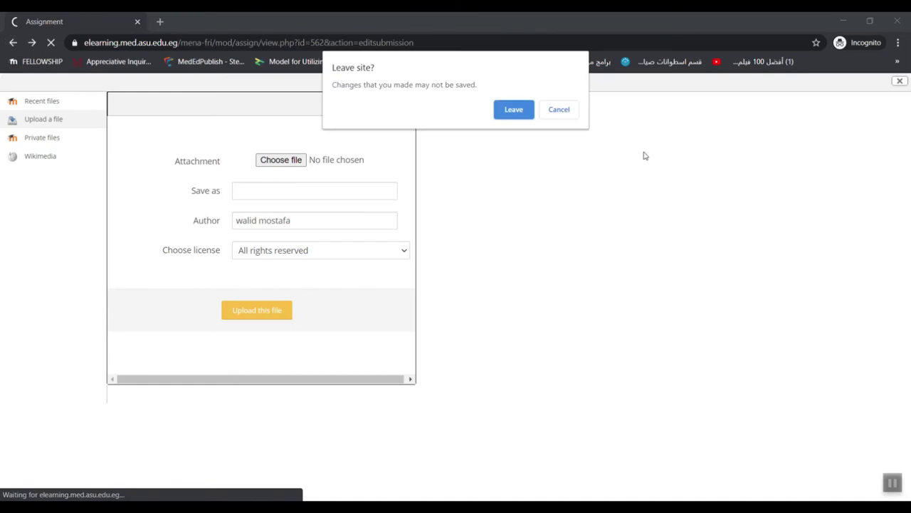
{"action": "left_click", "coordinate": [513, 111]}
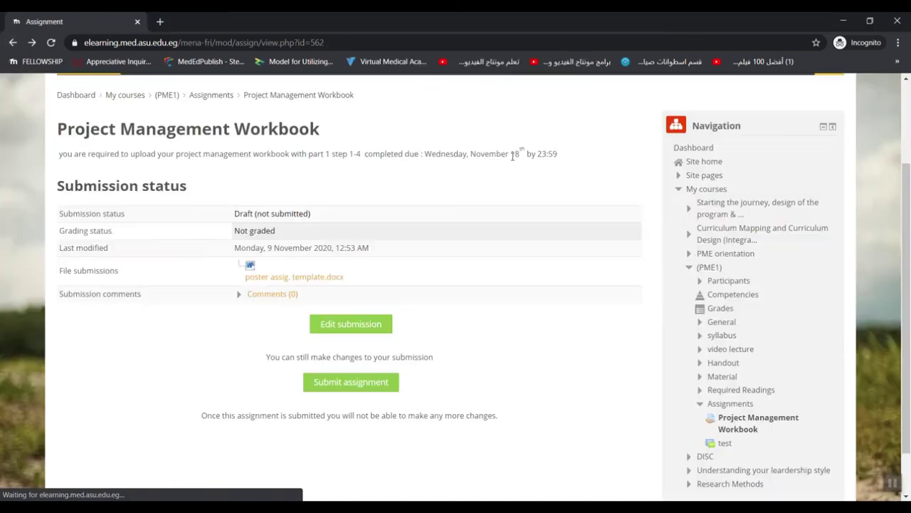
Step: Reopen the submission for editing and remove poster assig. template.docx from the file submissions
{"action": "left_click", "coordinate": [348, 321]}
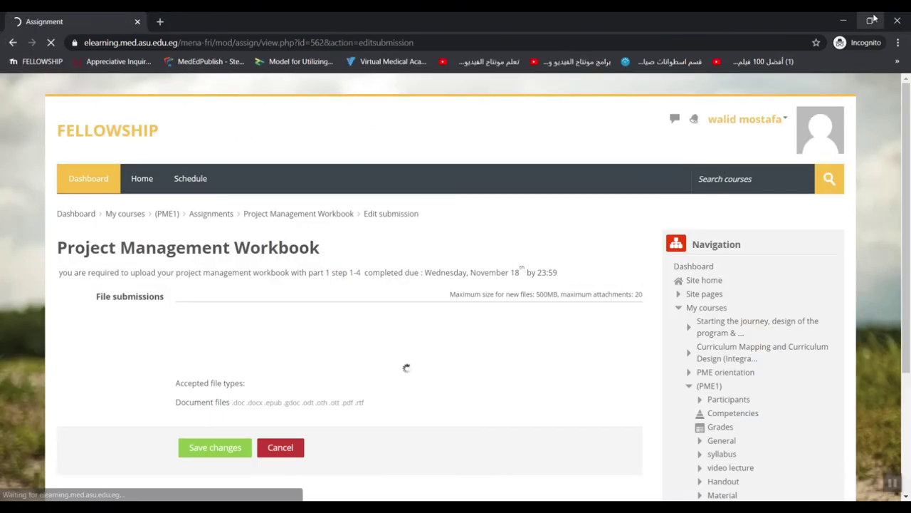
{"action": "scroll", "coordinate": [413, 242], "scroll_direction": "down", "scroll_amount": 2}
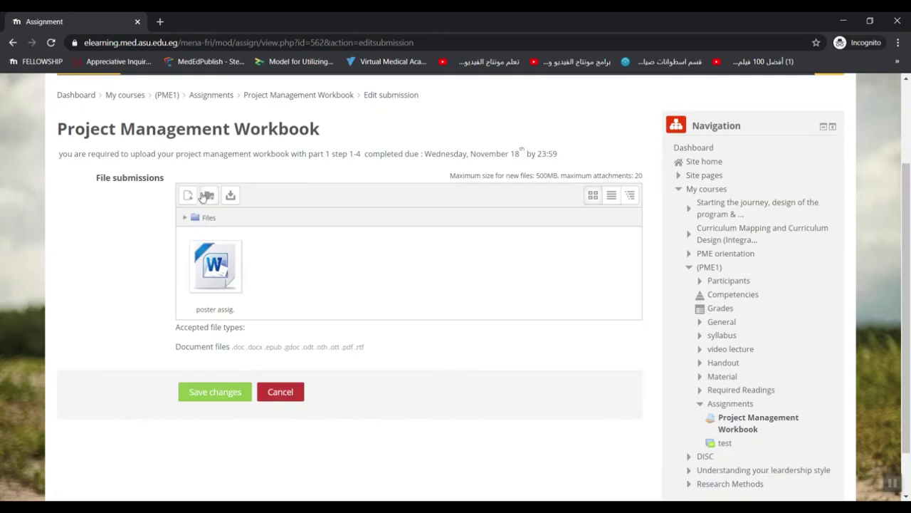
{"action": "left_click", "coordinate": [216, 277]}
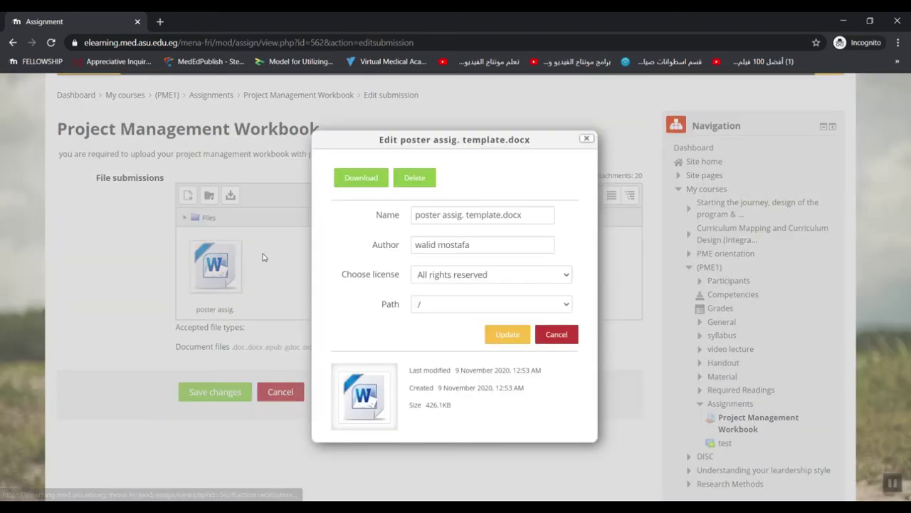
{"action": "left_click", "coordinate": [417, 183]}
{"action": "left_click", "coordinate": [433, 321]}
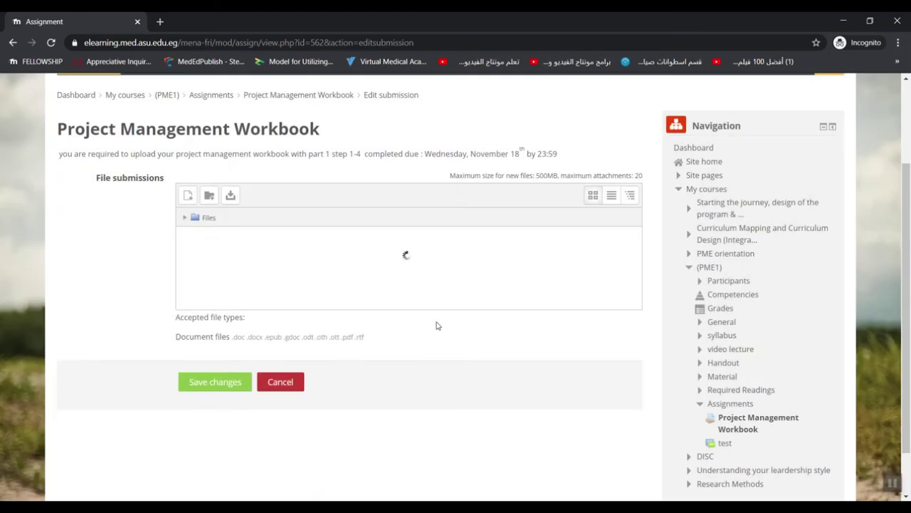
Step: Try to transfer poster assig. template.docx from the desktop into the file area of the restored browser window
{"action": "left_click", "coordinate": [870, 20]}
{"action": "scroll", "coordinate": [685, 238], "scroll_direction": "down", "scroll_amount": 3}
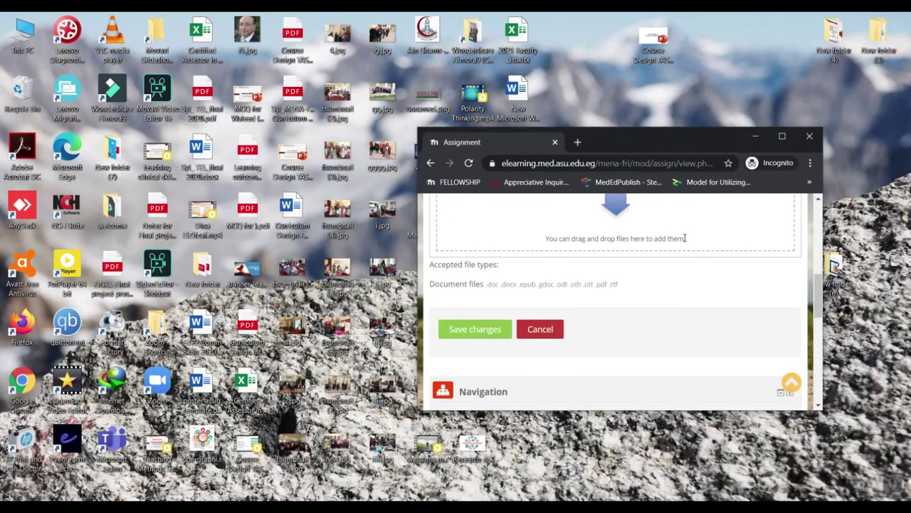
{"action": "left_click", "coordinate": [204, 330]}
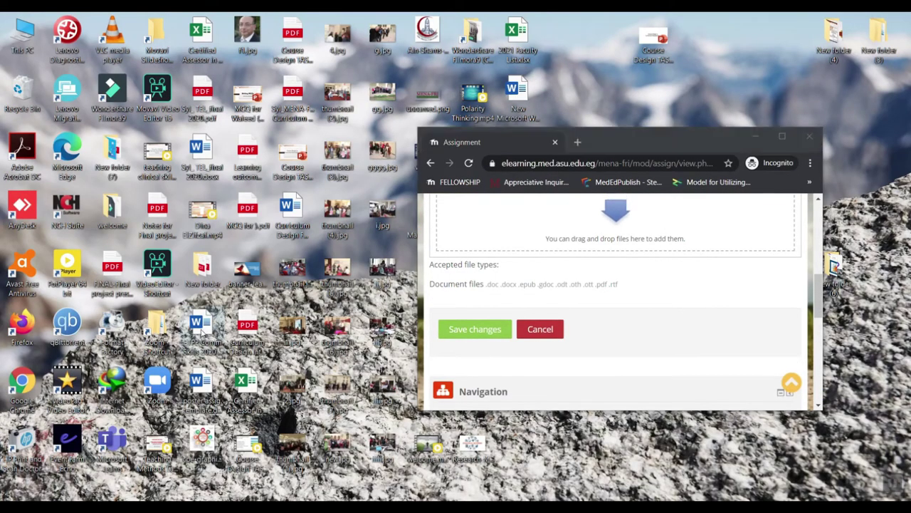
{"action": "left_click_drag", "start_coordinate": [201, 385], "coordinate": [524, 264]}
{"action": "left_click", "coordinate": [782, 136]}
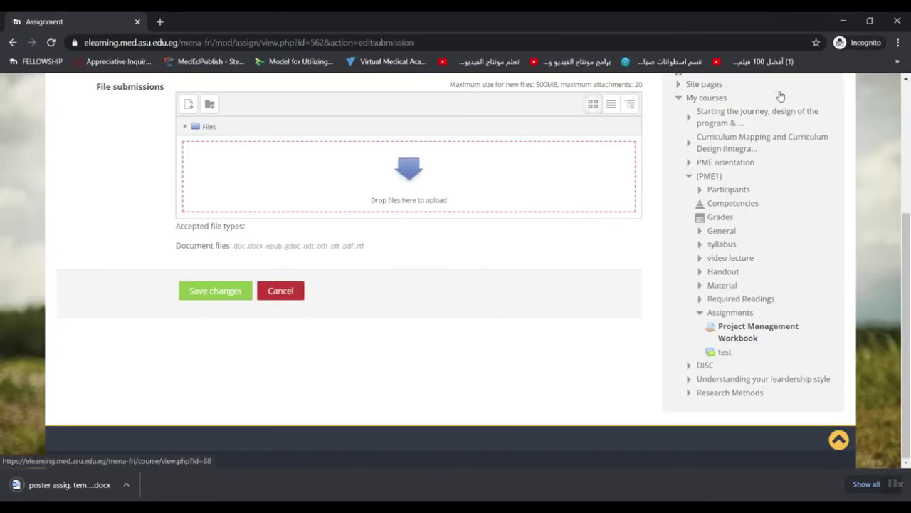
Step: Add poster assig. template.docx from the desktop to the file submissions and save the changes
{"action": "left_click", "coordinate": [869, 21]}
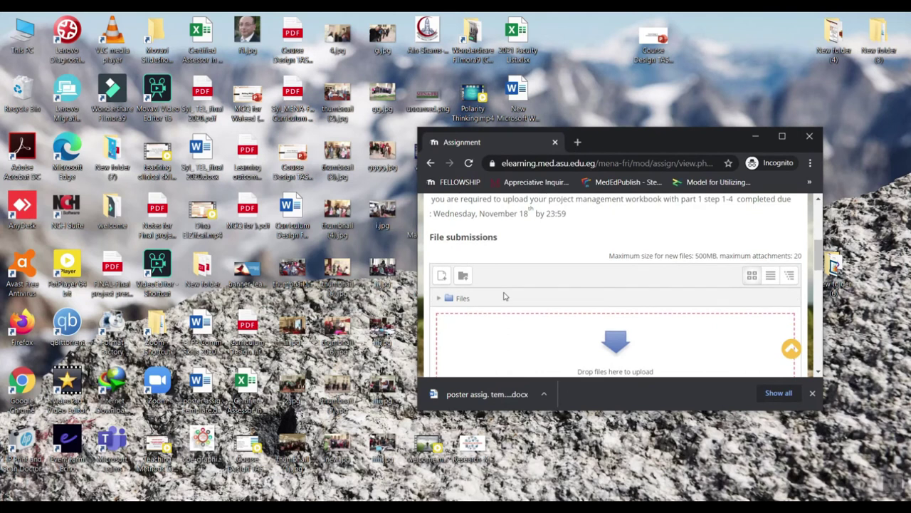
{"action": "scroll", "coordinate": [504, 296], "scroll_direction": "down", "scroll_amount": 1}
{"action": "left_click_drag", "start_coordinate": [194, 386], "coordinate": [514, 321]}
{"action": "left_click", "coordinate": [781, 136]}
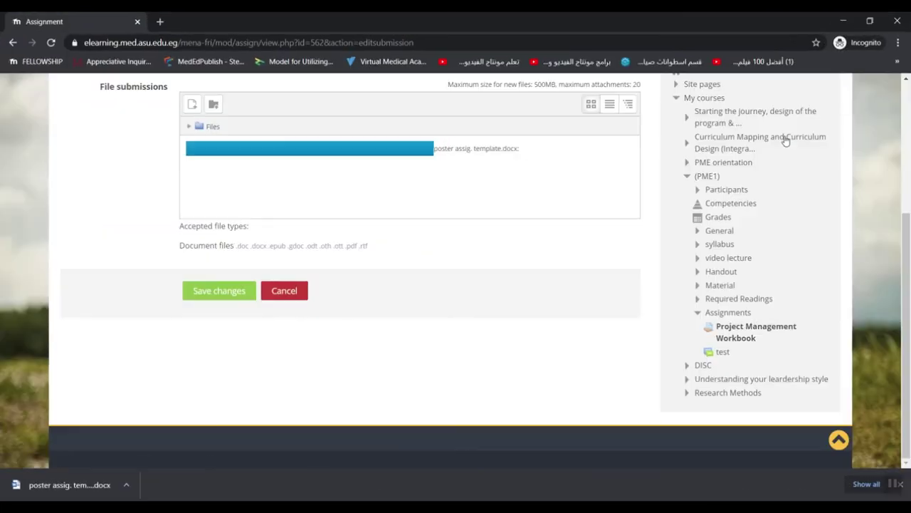
{"action": "left_click", "coordinate": [208, 299]}
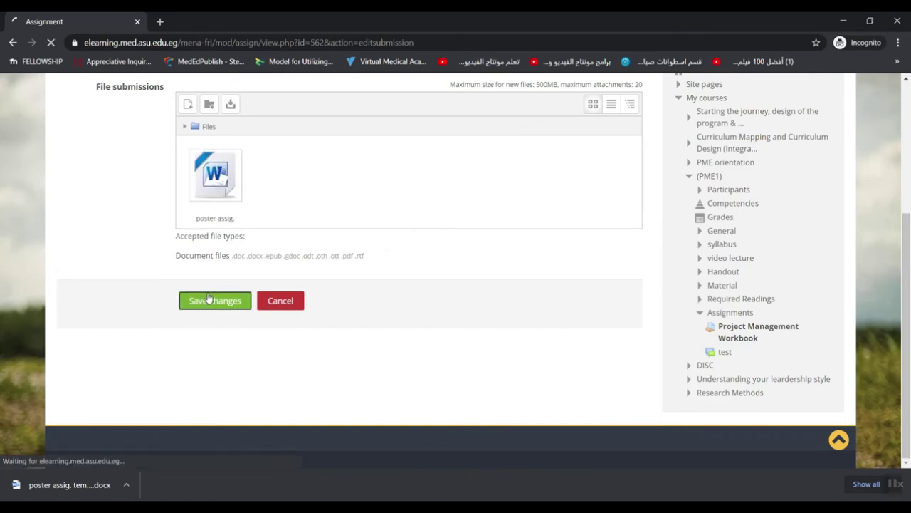
{"action": "scroll", "coordinate": [210, 294], "scroll_direction": "down", "scroll_amount": 2}
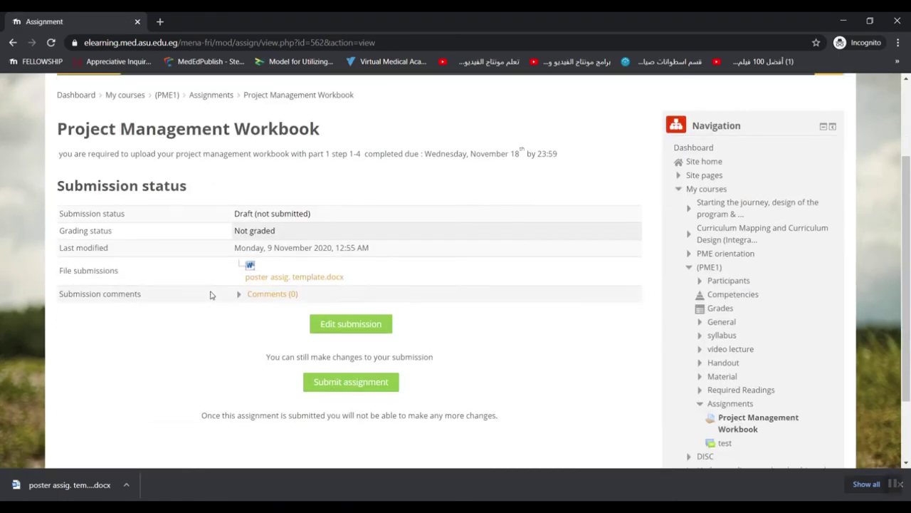
Step: Submit the Project Management Workbook assignment for grading, accepting the statement that it is one's own work
{"action": "left_click", "coordinate": [335, 383]}
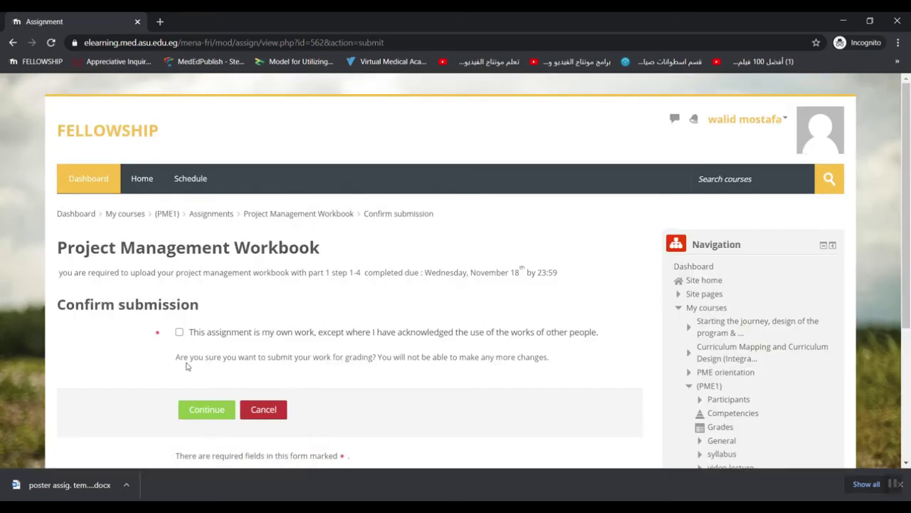
{"action": "left_click", "coordinate": [178, 332]}
{"action": "scroll", "coordinate": [147, 368], "scroll_direction": "down", "scroll_amount": 1}
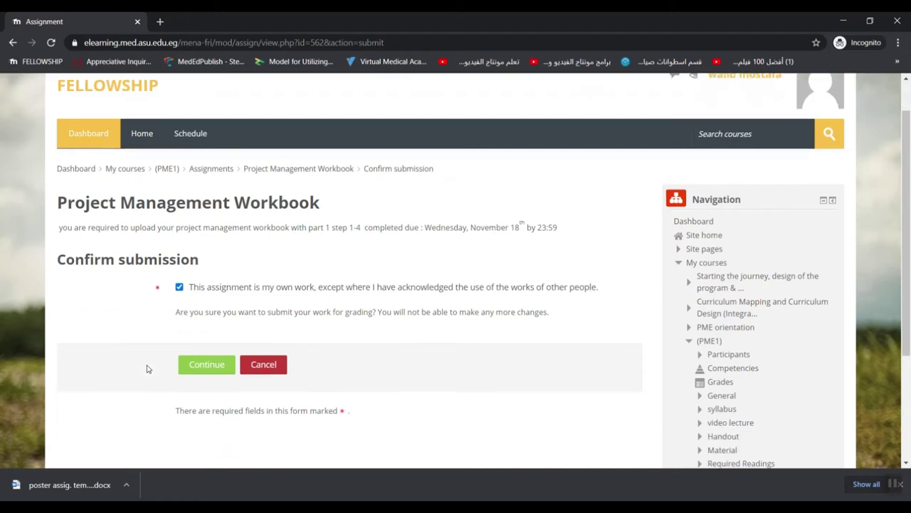
{"action": "left_click", "coordinate": [191, 349]}
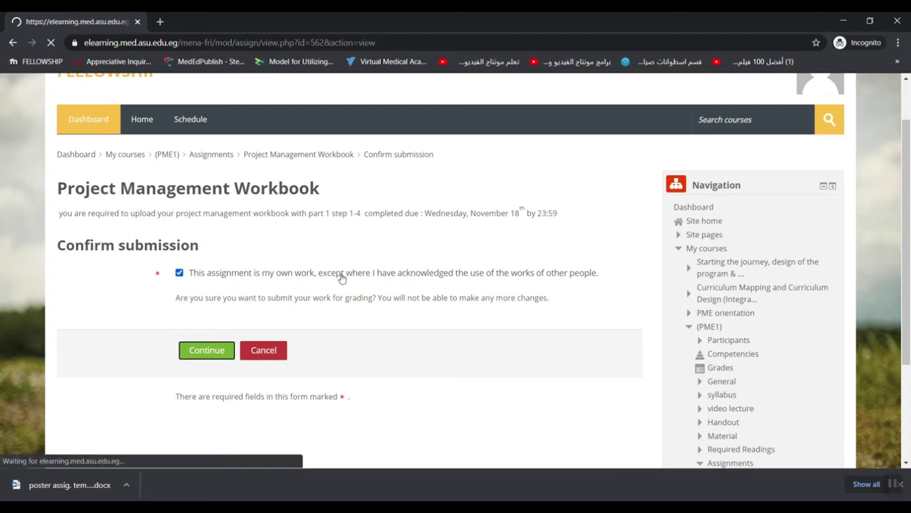
Step: Check the submission status and download the submitted poster assig. template.docx
{"action": "scroll", "coordinate": [343, 178], "scroll_direction": "down", "scroll_amount": 3}
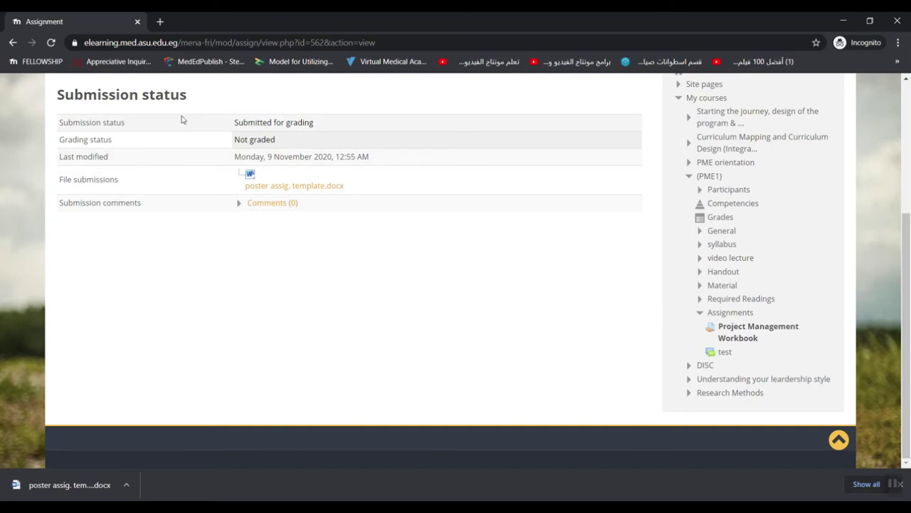
{"action": "left_click", "coordinate": [263, 186]}
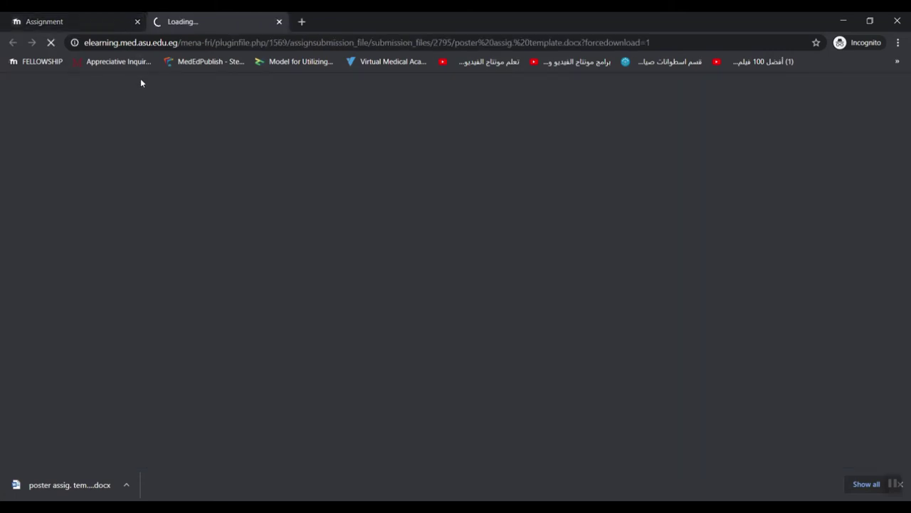
{"action": "scroll", "coordinate": [203, 173], "scroll_direction": "up", "scroll_amount": 3}
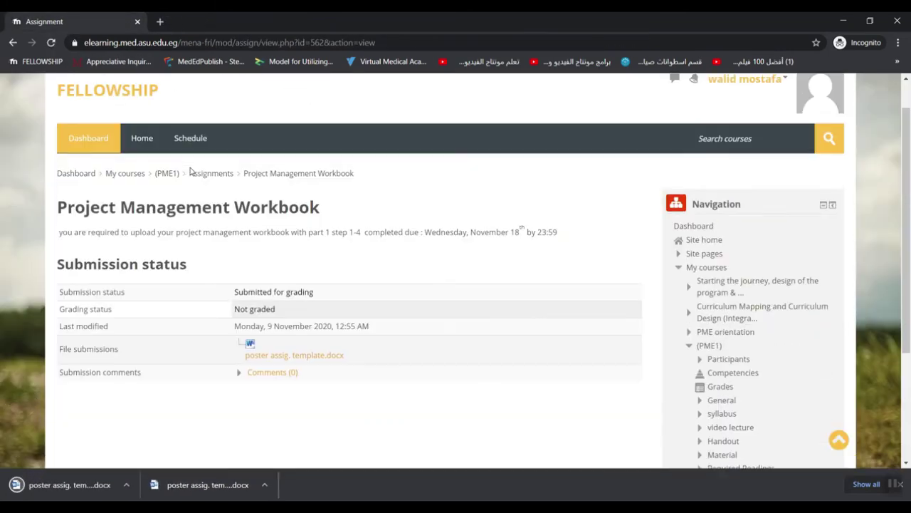
Step: Return to the dashboard and open the Project management & evaluation (PME1) course
{"action": "scroll", "coordinate": [190, 171], "scroll_direction": "up", "scroll_amount": 1}
{"action": "left_click", "coordinate": [142, 189]}
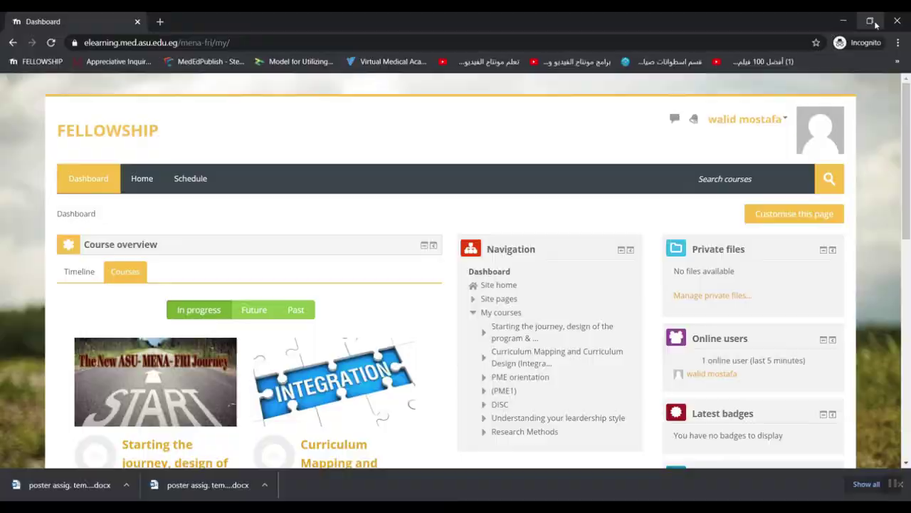
{"action": "left_click", "coordinate": [872, 22]}
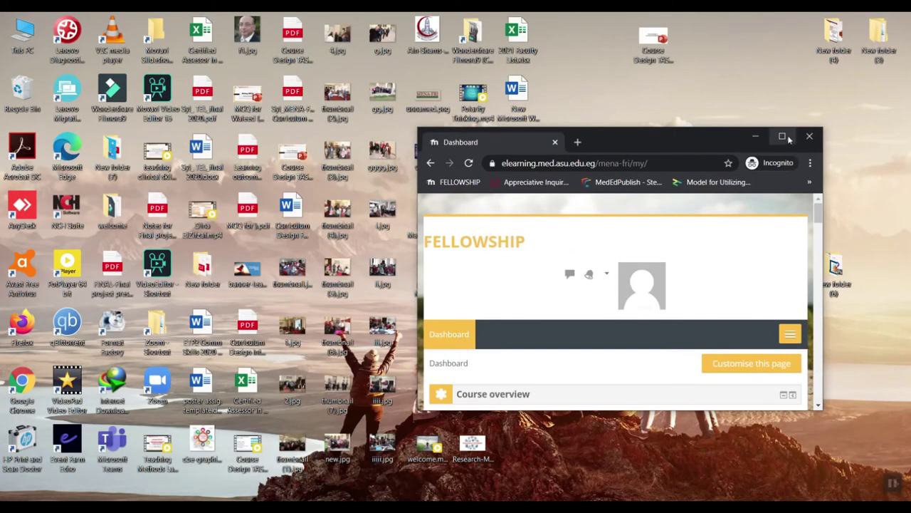
{"action": "left_click", "coordinate": [781, 136]}
{"action": "scroll", "coordinate": [482, 230], "scroll_direction": "down", "scroll_amount": 6}
{"action": "scroll", "coordinate": [494, 285], "scroll_direction": "up", "scroll_amount": 2}
{"action": "left_click", "coordinate": [399, 255]}
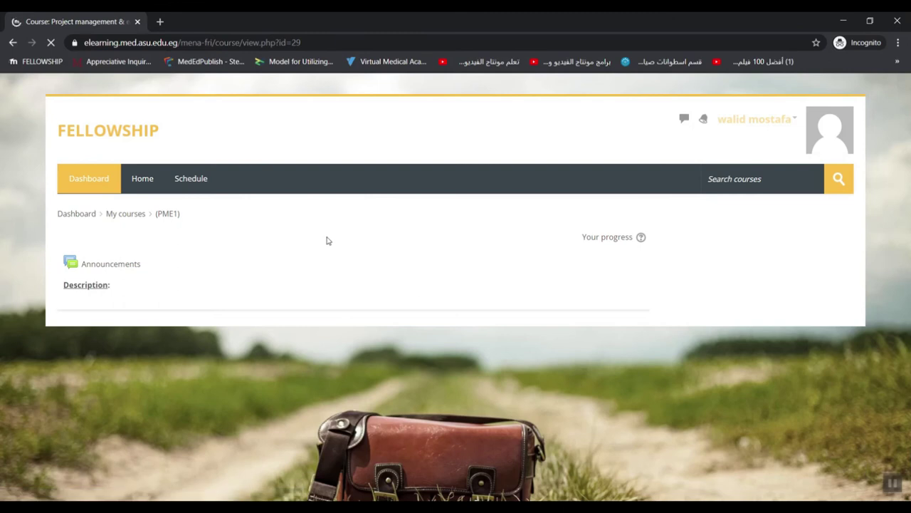
Step: Reload the course page, review the test forum's description in the Assignments section, and open the forum
{"action": "scroll", "coordinate": [326, 241], "scroll_direction": "down", "scroll_amount": 15}
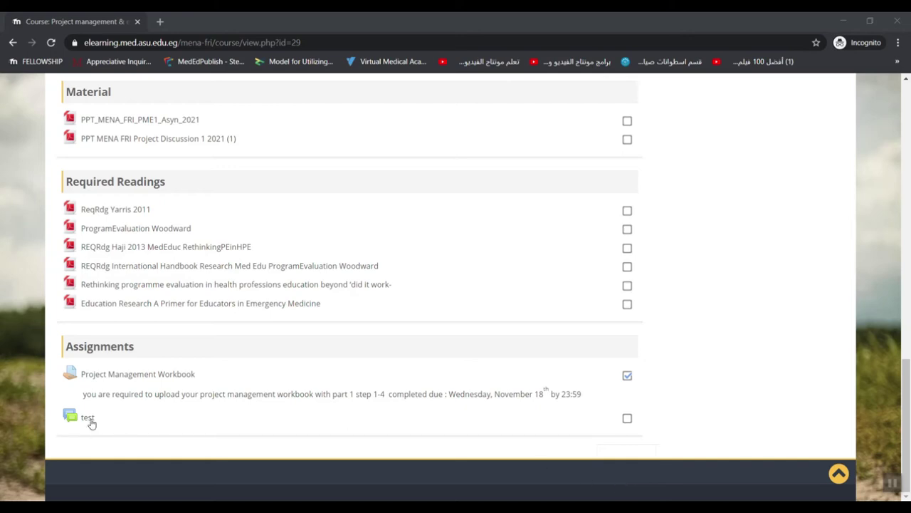
{"action": "left_click", "coordinate": [50, 42]}
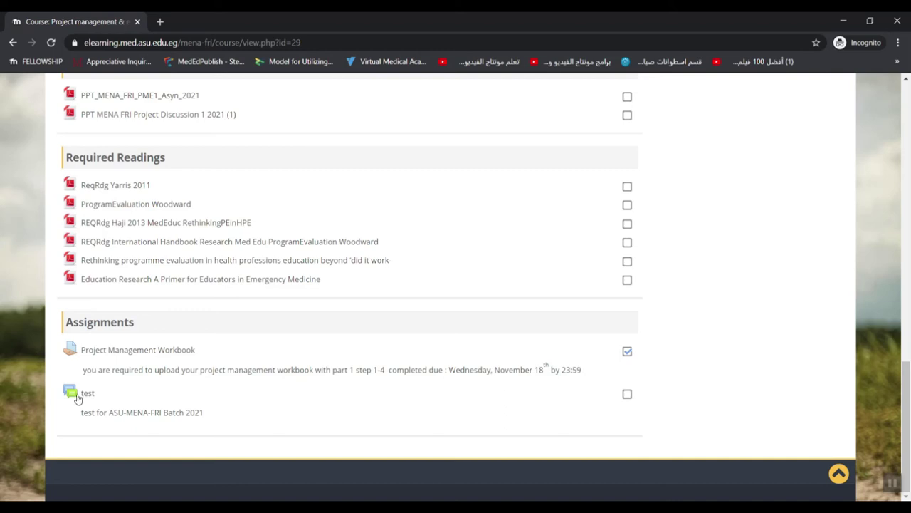
{"action": "left_click_drag", "start_coordinate": [78, 418], "coordinate": [224, 418]}
{"action": "left_click", "coordinate": [225, 418]}
{"action": "left_click", "coordinate": [76, 396]}
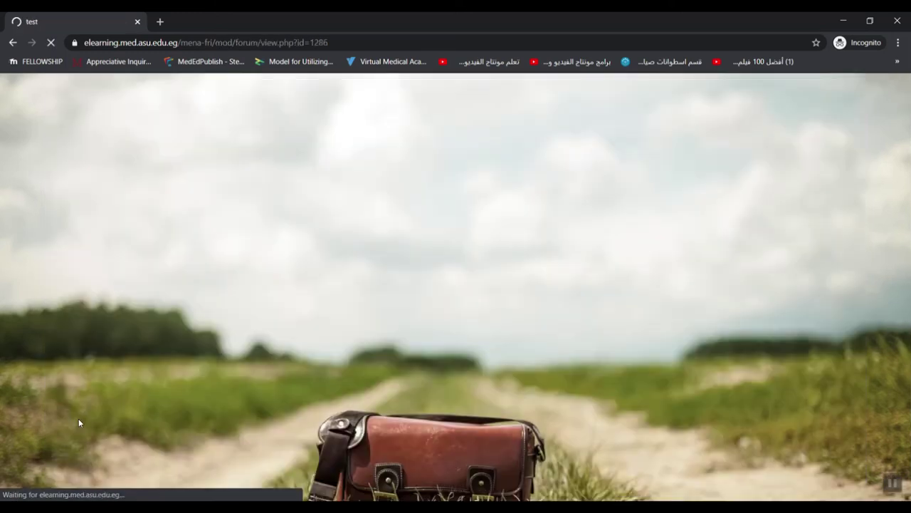
{"action": "scroll", "coordinate": [75, 307], "scroll_direction": "down", "scroll_amount": 2}
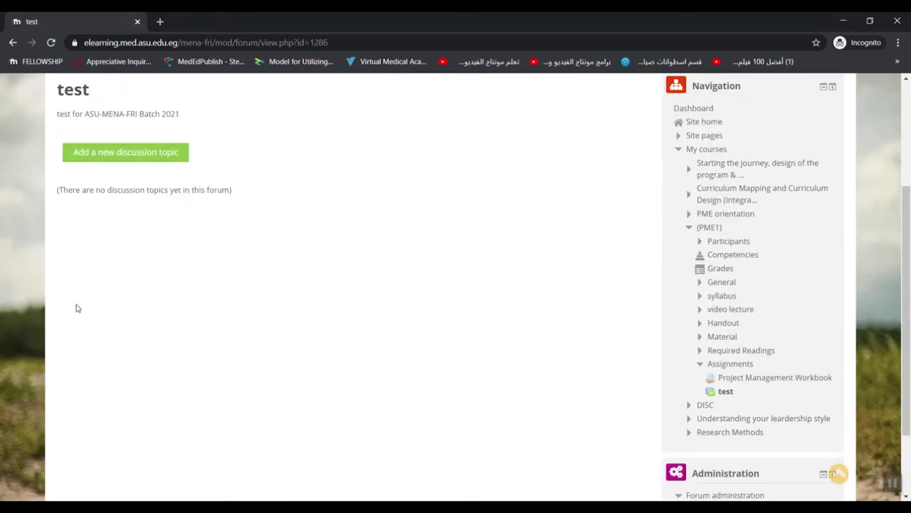
Step: Start a new discussion topic in the test forum and review its subject, message, attachment and tags fields
{"action": "left_click", "coordinate": [82, 156]}
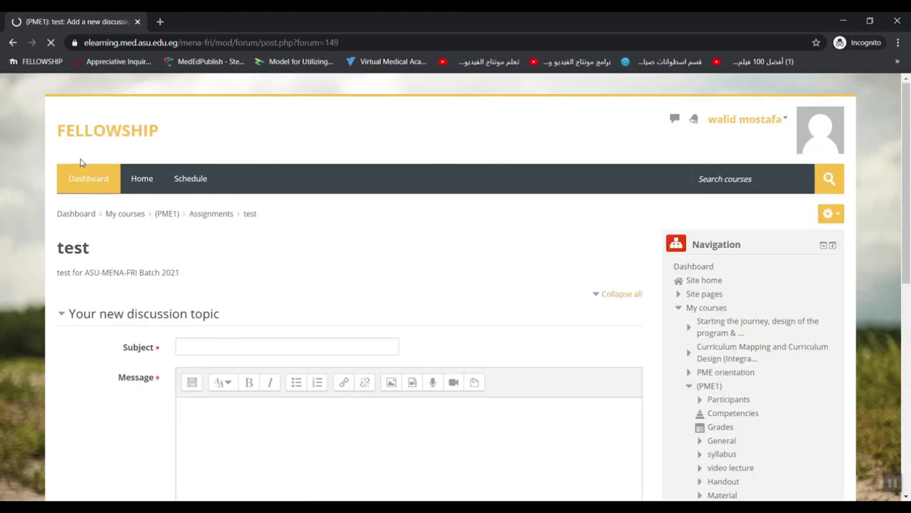
{"action": "scroll", "coordinate": [145, 225], "scroll_direction": "down", "scroll_amount": 2}
{"action": "left_click", "coordinate": [195, 228]}
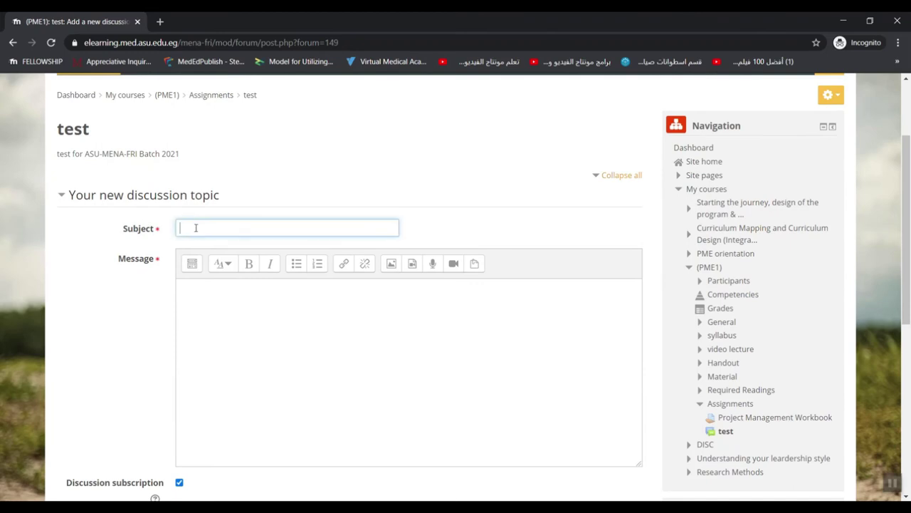
{"action": "scroll", "coordinate": [237, 235], "scroll_direction": "down", "scroll_amount": 4}
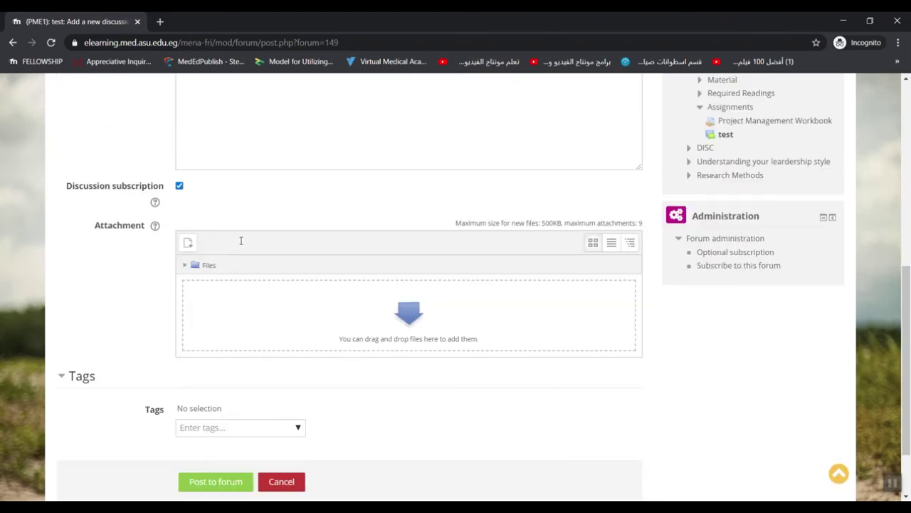
{"action": "scroll", "coordinate": [240, 240], "scroll_direction": "up", "scroll_amount": 2}
{"action": "scroll", "coordinate": [242, 240], "scroll_direction": "up", "scroll_amount": 2}
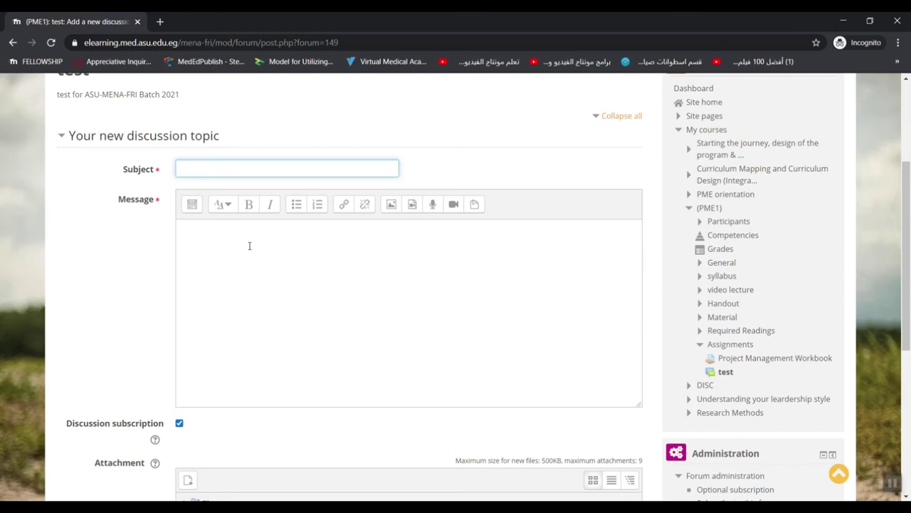
{"action": "scroll", "coordinate": [249, 246], "scroll_direction": "down", "scroll_amount": 4}
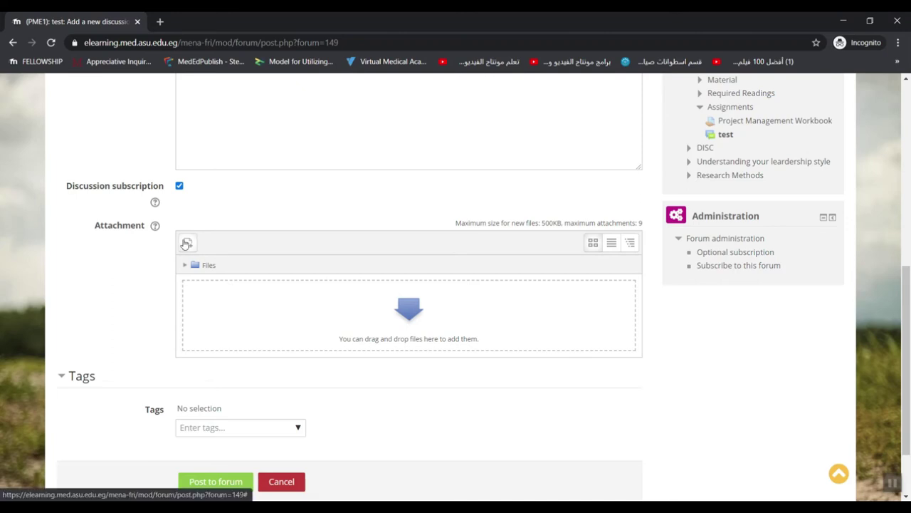
{"action": "scroll", "coordinate": [253, 319], "scroll_direction": "up", "scroll_amount": 3}
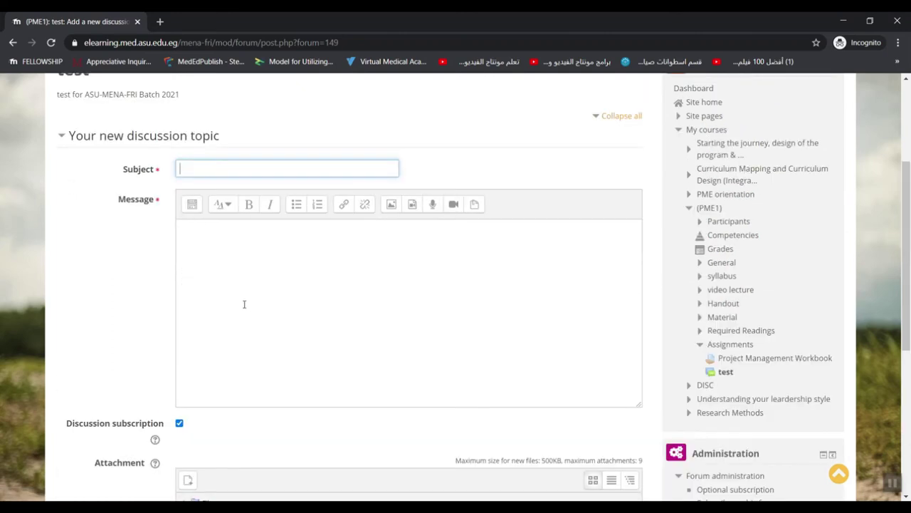
Step: Enter the subject "test1" and the message "Test2" for the new topic and post it to the forum
{"action": "type", "text": "test1"}
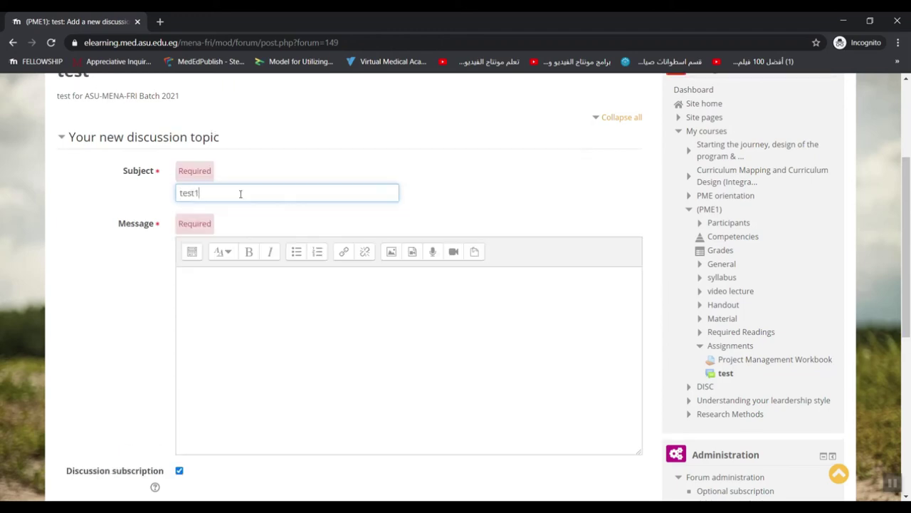
{"action": "left_click", "coordinate": [246, 316]}
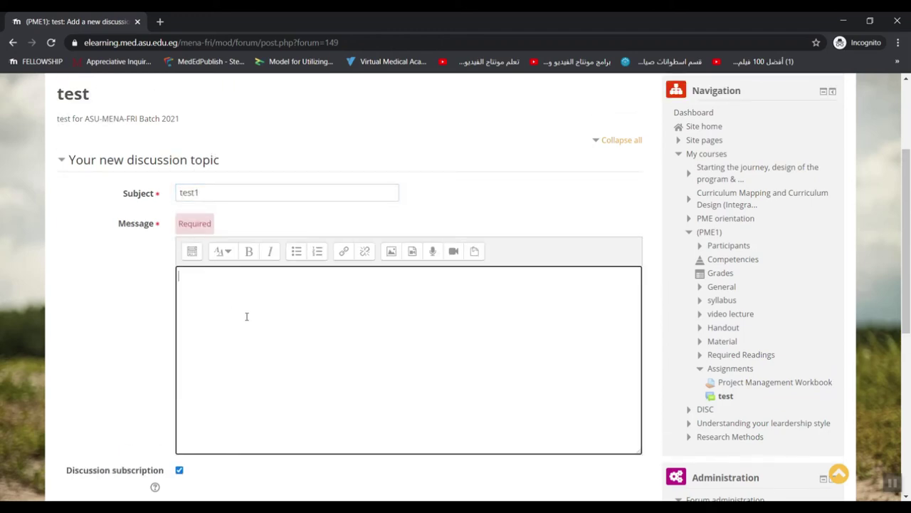
{"action": "type", "text": "Test2"}
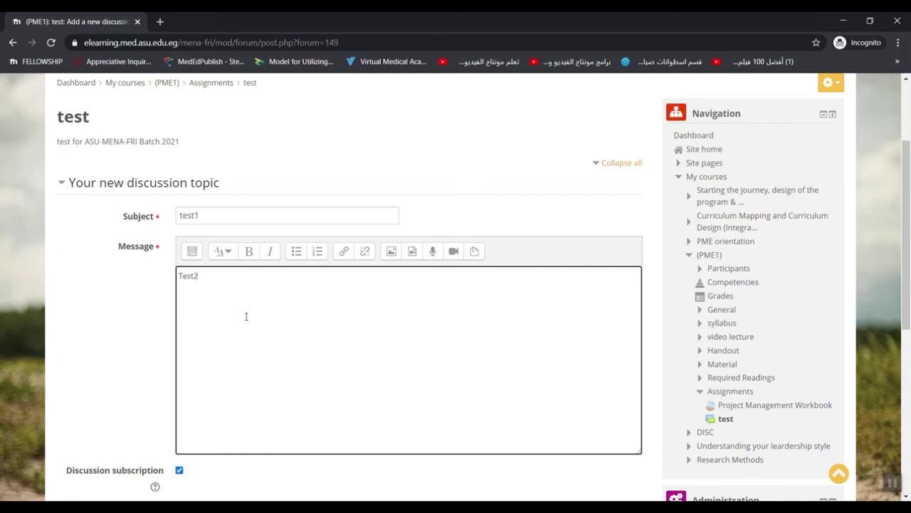
{"action": "scroll", "coordinate": [285, 313], "scroll_direction": "down", "scroll_amount": 5}
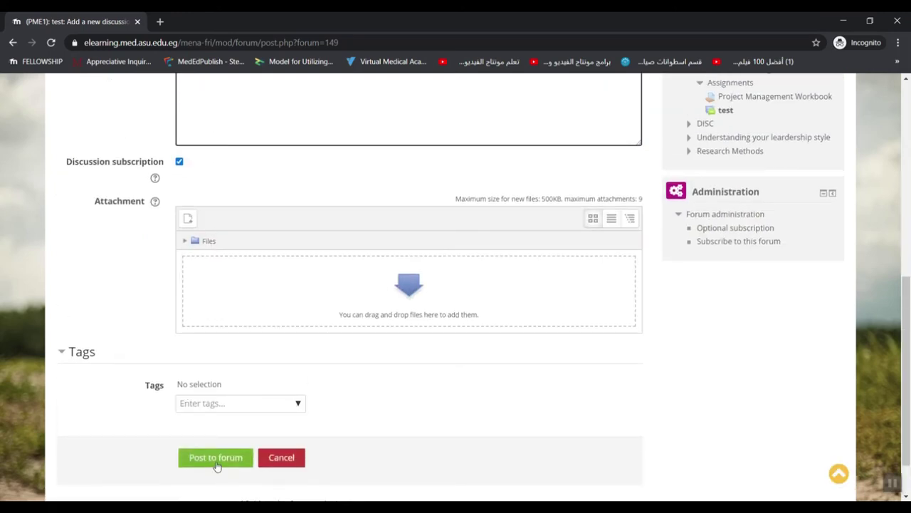
{"action": "left_click", "coordinate": [217, 463]}
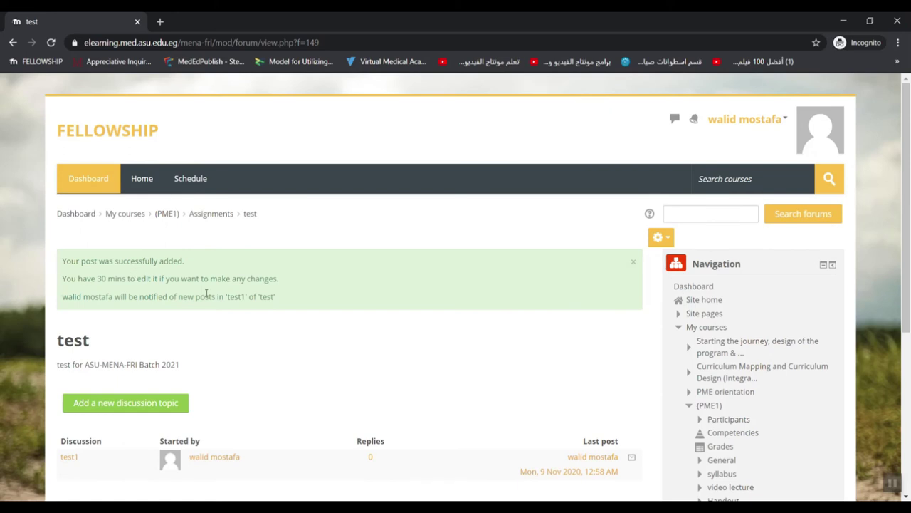
Step: Go back from the participant profile to the test forum and open the test1 discussion
{"action": "scroll", "coordinate": [207, 296], "scroll_direction": "down", "scroll_amount": 1}
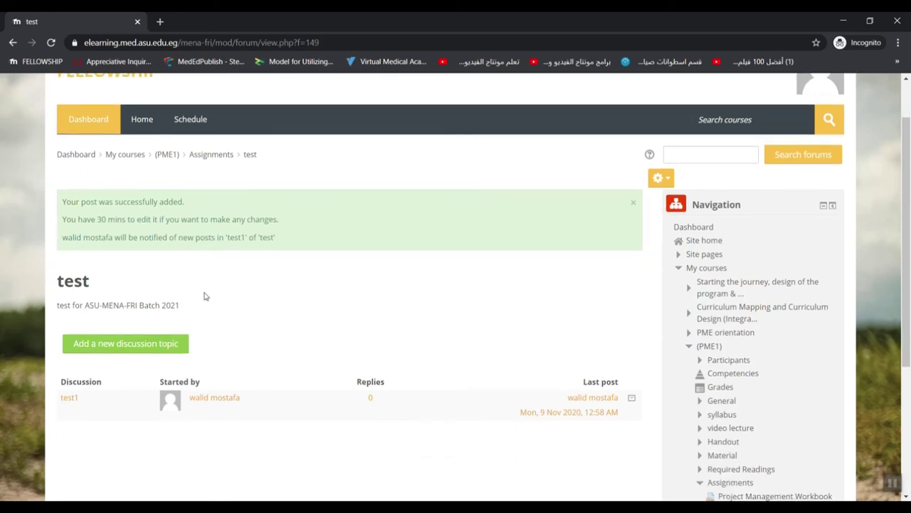
{"action": "scroll", "coordinate": [204, 295], "scroll_direction": "down", "scroll_amount": 2}
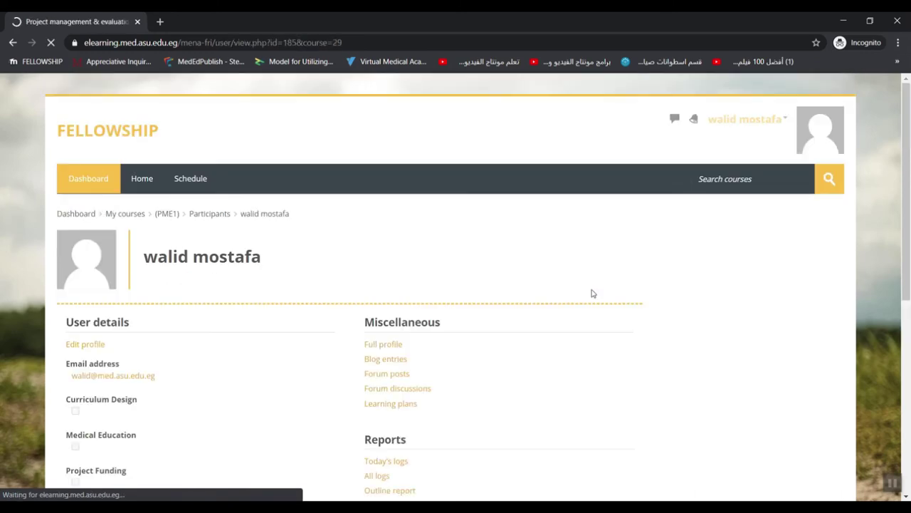
{"action": "left_click", "coordinate": [13, 42]}
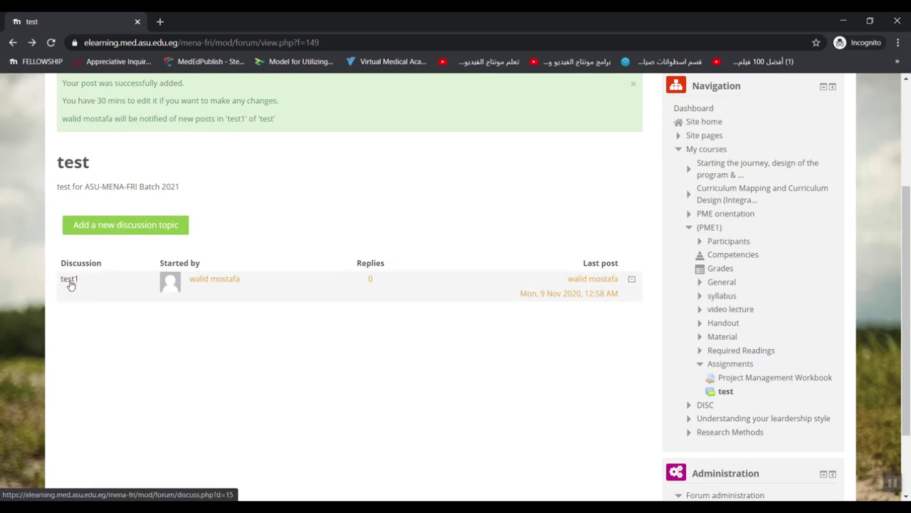
{"action": "left_click", "coordinate": [73, 281]}
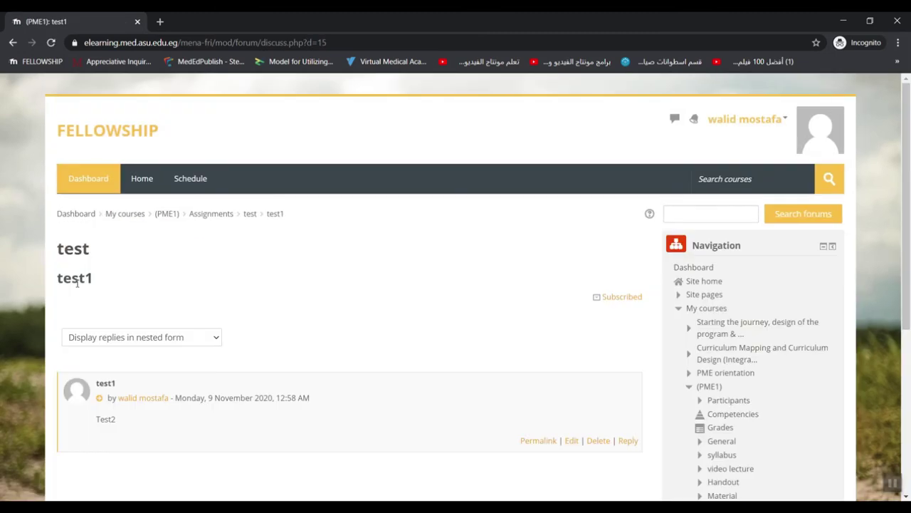
Step: Reply to the test1 post with the message "test3", keeping the subject "Re: test1", and post it to the forum
{"action": "scroll", "coordinate": [93, 276], "scroll_direction": "down", "scroll_amount": 3}
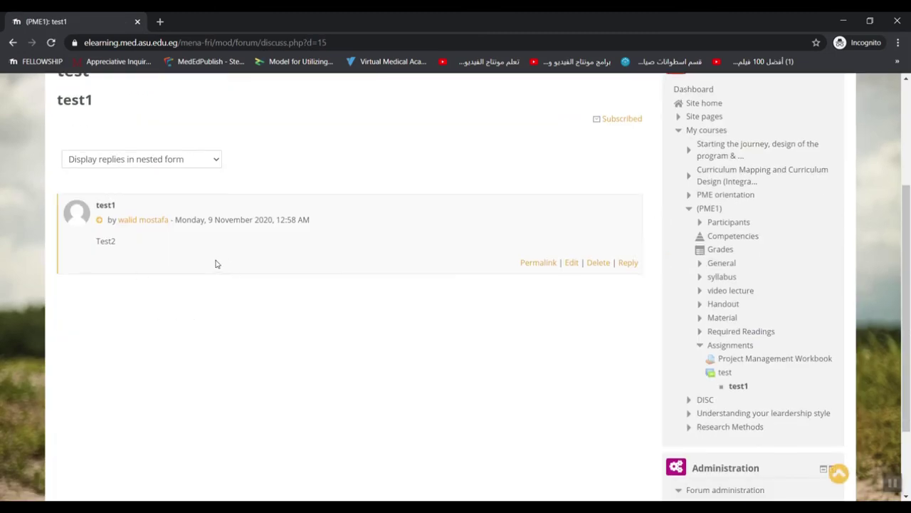
{"action": "left_click", "coordinate": [629, 263]}
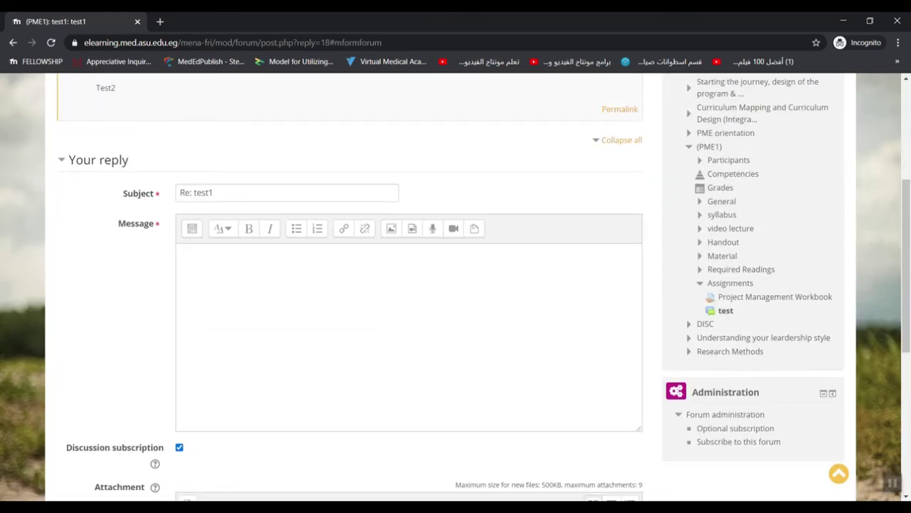
{"action": "left_click", "coordinate": [235, 192]}
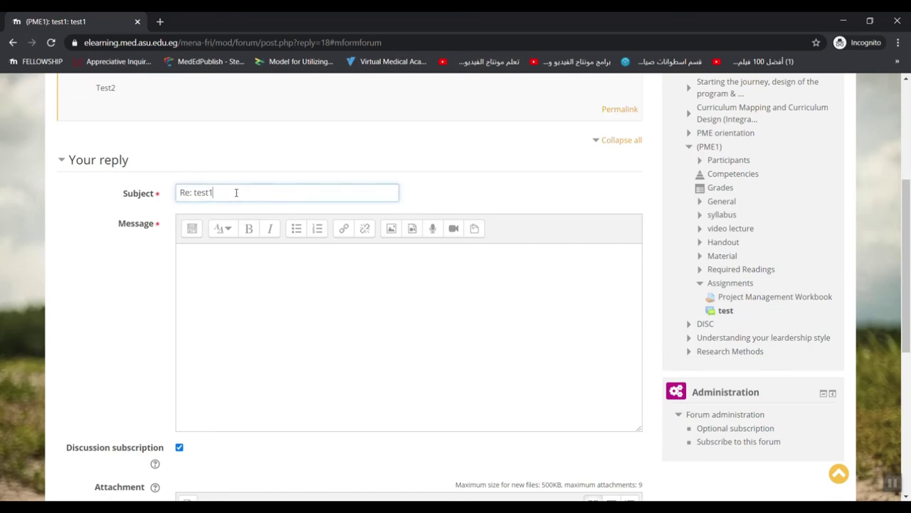
{"action": "scroll", "coordinate": [237, 193], "scroll_direction": "down", "scroll_amount": 2}
{"action": "scroll", "coordinate": [237, 193], "scroll_direction": "down", "scroll_amount": 3}
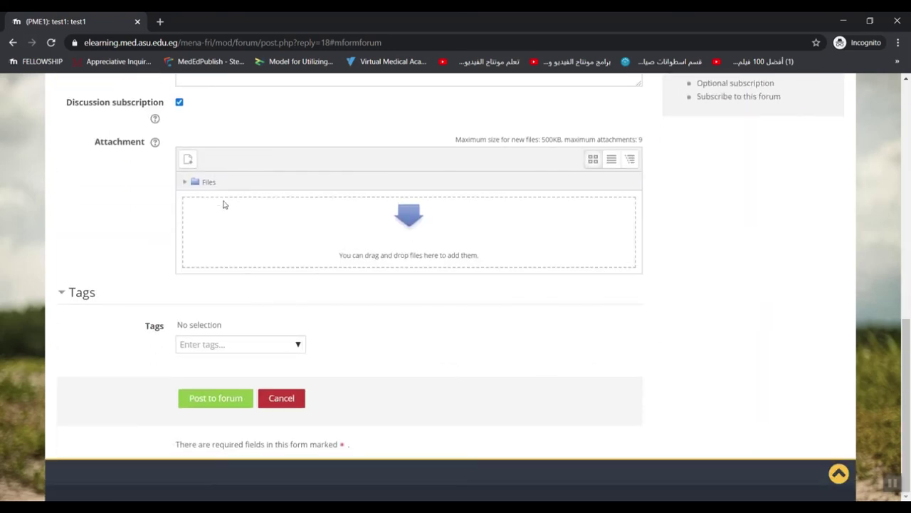
{"action": "scroll", "coordinate": [235, 213], "scroll_direction": "up", "scroll_amount": 4}
{"action": "left_click", "coordinate": [255, 258]}
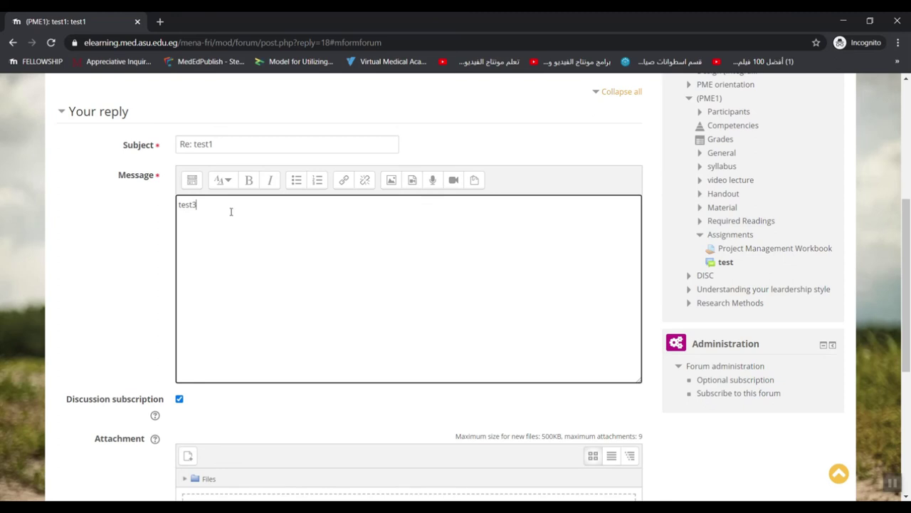
{"action": "scroll", "coordinate": [231, 211], "scroll_direction": "down", "scroll_amount": 4}
{"action": "left_click", "coordinate": [225, 399]}
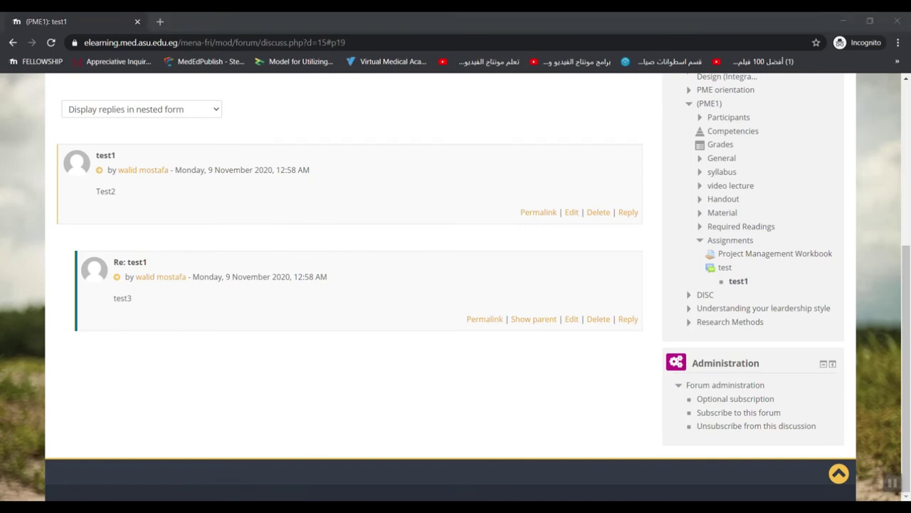
Step: Review the submission notice and the posted reply in the test1 discussion
{"action": "scroll", "coordinate": [545, 399], "scroll_direction": "up", "scroll_amount": 4}
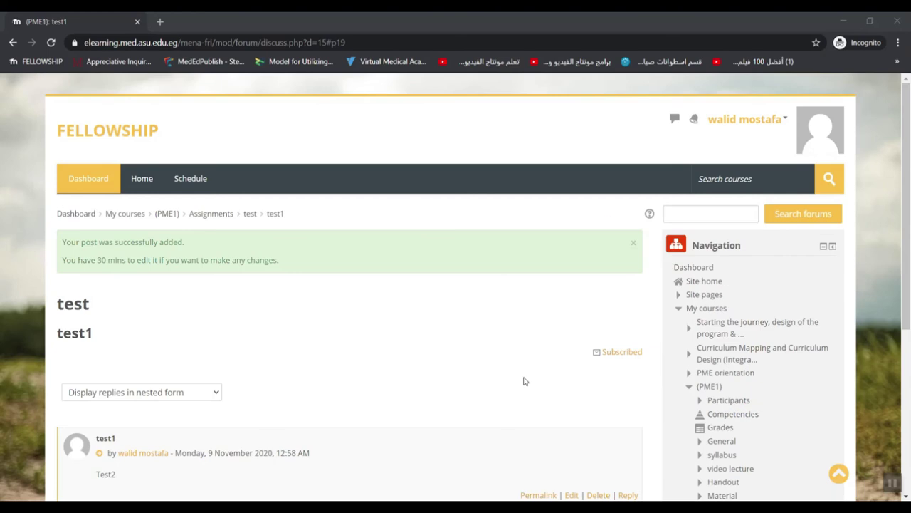
{"action": "scroll", "coordinate": [525, 380], "scroll_direction": "down", "scroll_amount": 2}
{"action": "scroll", "coordinate": [242, 317], "scroll_direction": "down", "scroll_amount": 2}
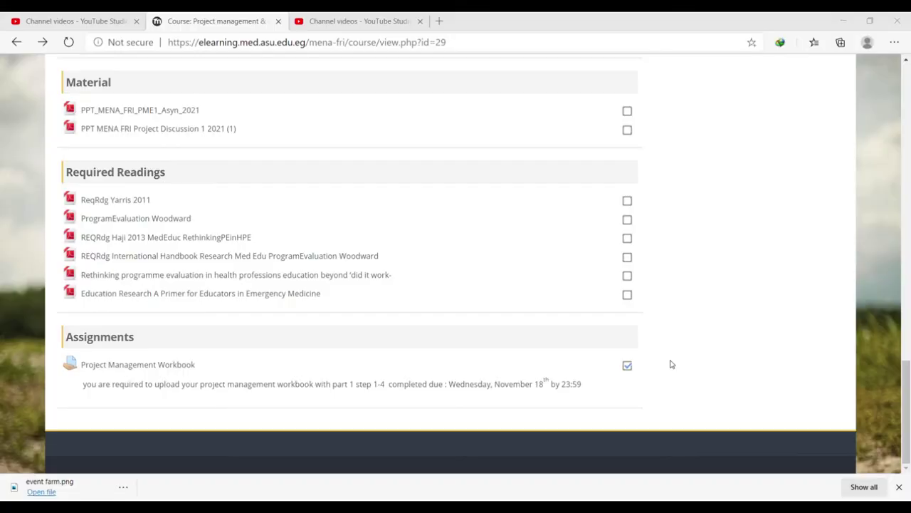
Step: Leave the PME1 course page and return to the dashboard
{"action": "scroll", "coordinate": [670, 366], "scroll_direction": "up", "scroll_amount": 6}
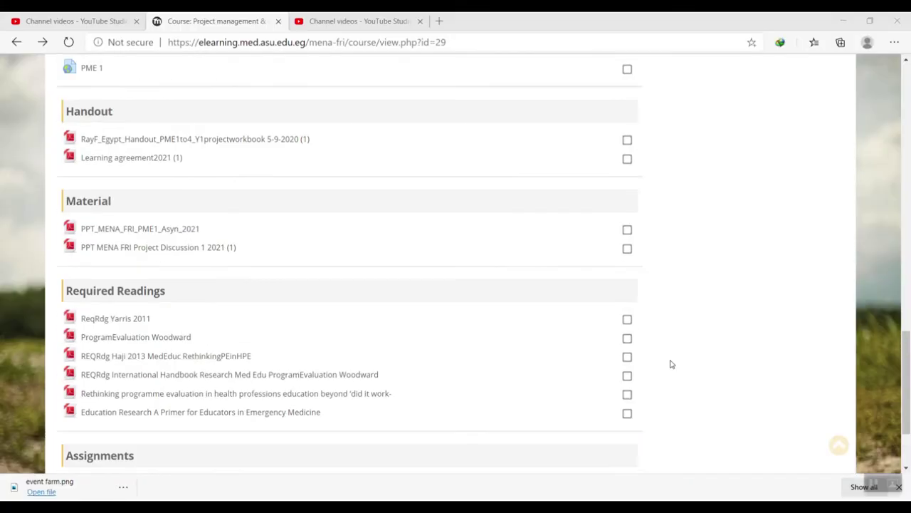
{"action": "scroll", "coordinate": [669, 366], "scroll_direction": "up", "scroll_amount": 8}
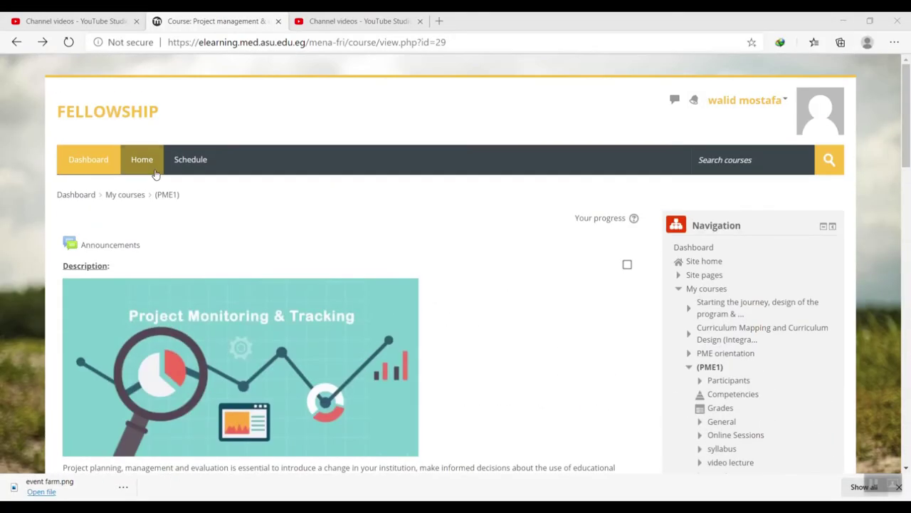
{"action": "left_click", "coordinate": [152, 169]}
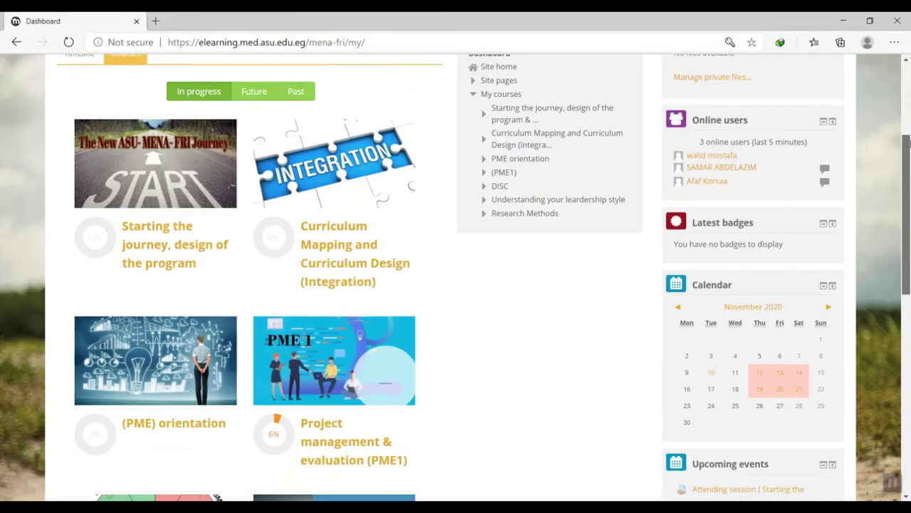
Step: Open the upcoming event for the "Starting the journey, design of the program" session and read its details
{"action": "scroll", "coordinate": [906, 215], "scroll_direction": "down", "scroll_amount": 3}
{"action": "left_click_drag", "start_coordinate": [907, 215], "coordinate": [907, 243]}
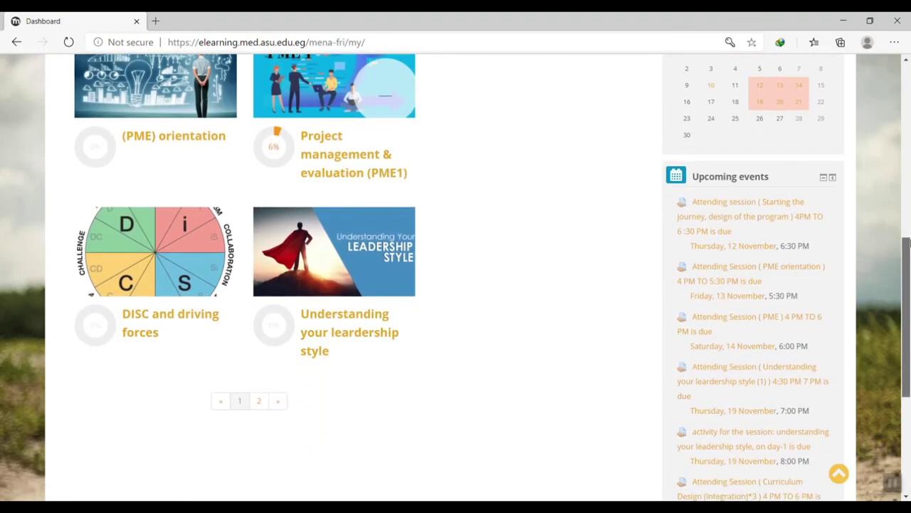
{"action": "left_click_drag", "start_coordinate": [907, 243], "coordinate": [907, 262]}
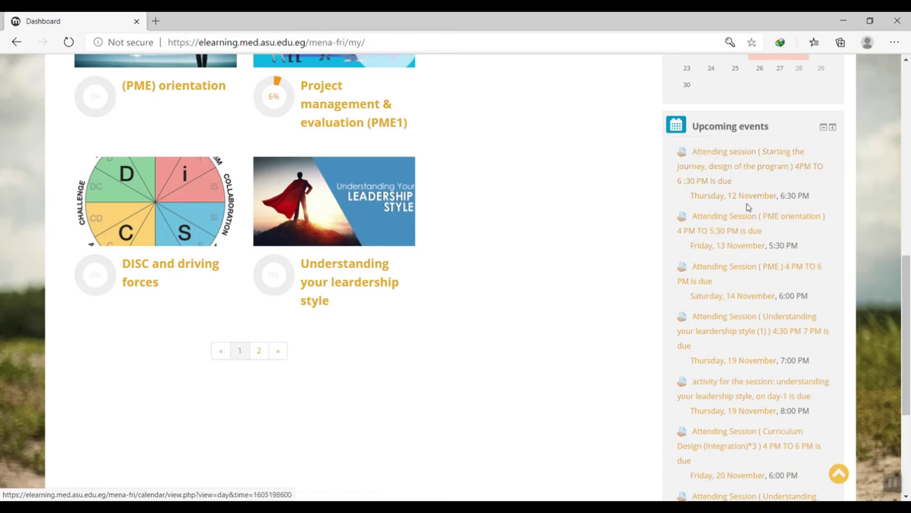
{"action": "left_click", "coordinate": [705, 166]}
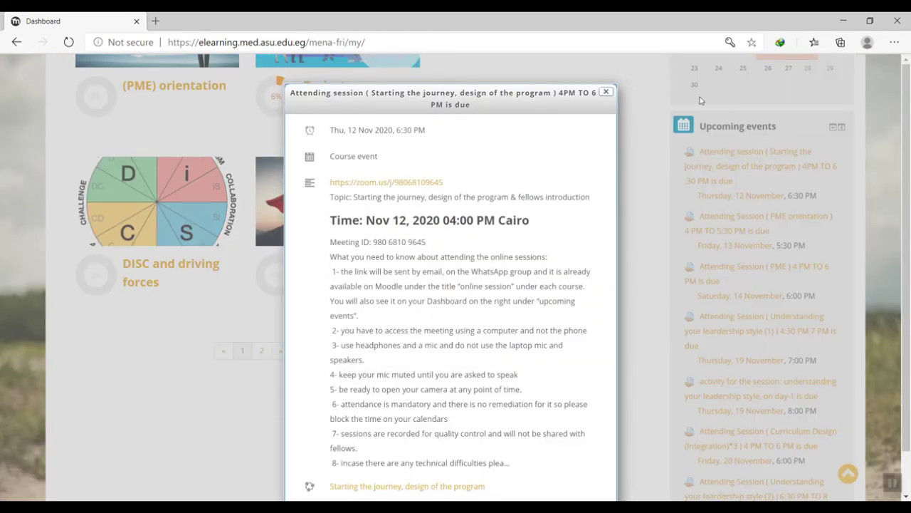
{"action": "scroll", "coordinate": [480, 202], "scroll_direction": "down", "scroll_amount": 1}
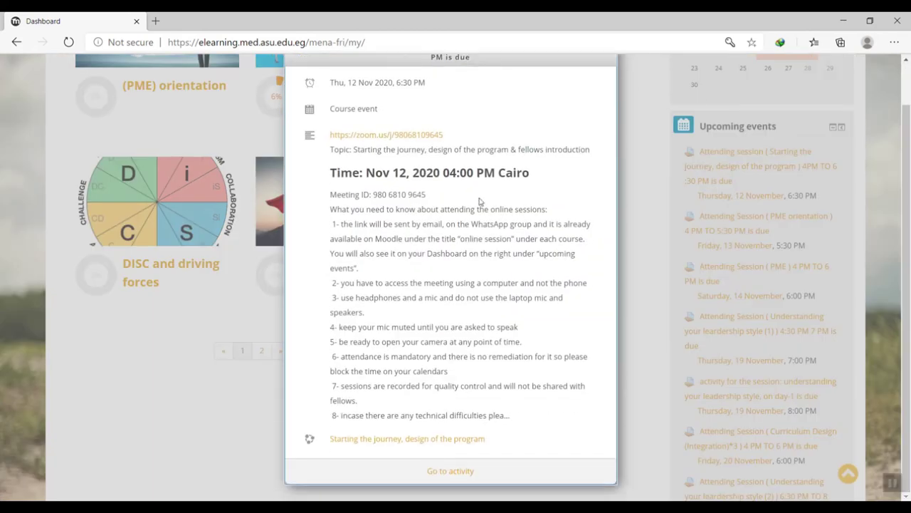
Step: Follow the session's Zoom meeting link, cancel the installer download and the app launch, and return to the dashboard
{"action": "left_click", "coordinate": [403, 136]}
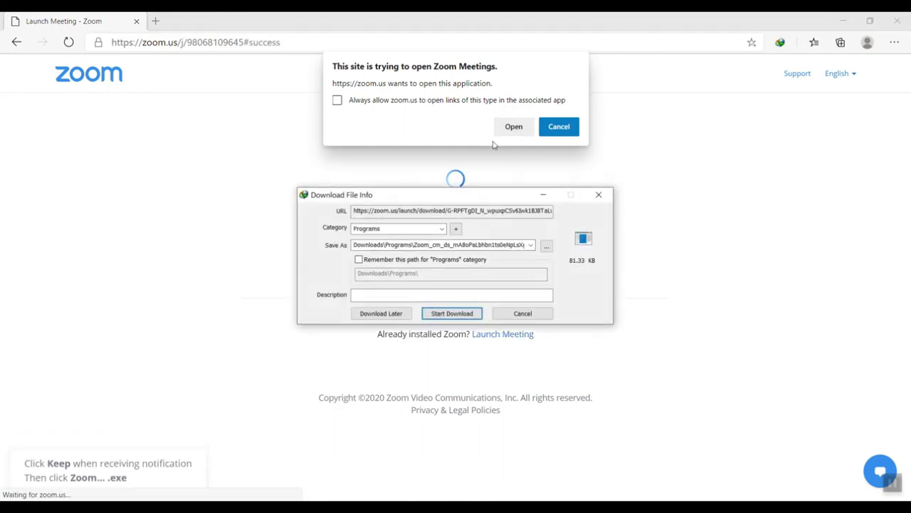
{"action": "left_click", "coordinate": [514, 321]}
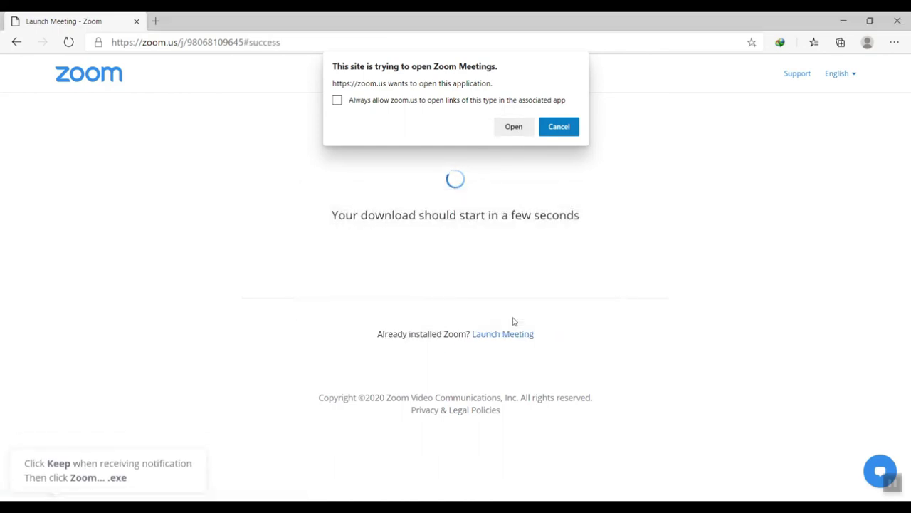
{"action": "left_click", "coordinate": [573, 131]}
{"action": "left_click", "coordinate": [17, 42]}
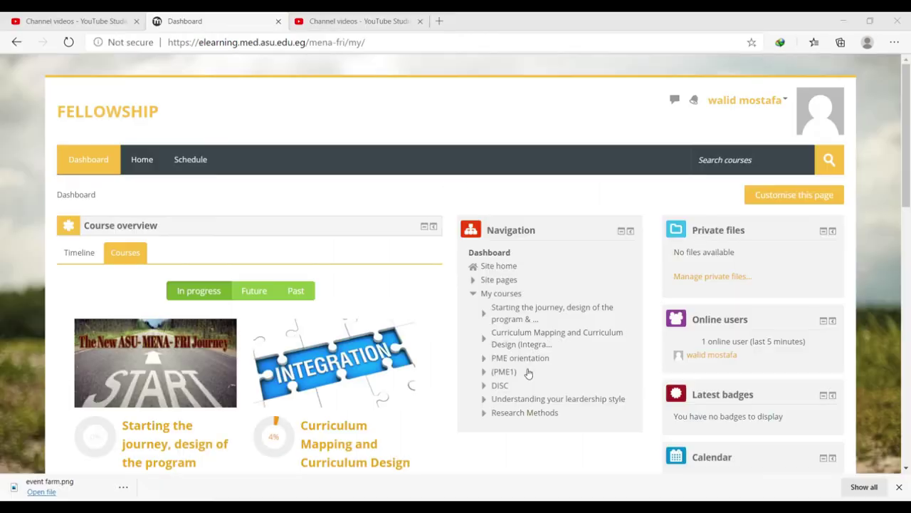
Step: Look through the dashboard's course overview, calendar and upcoming events
{"action": "scroll", "coordinate": [529, 372], "scroll_direction": "down", "scroll_amount": 2}
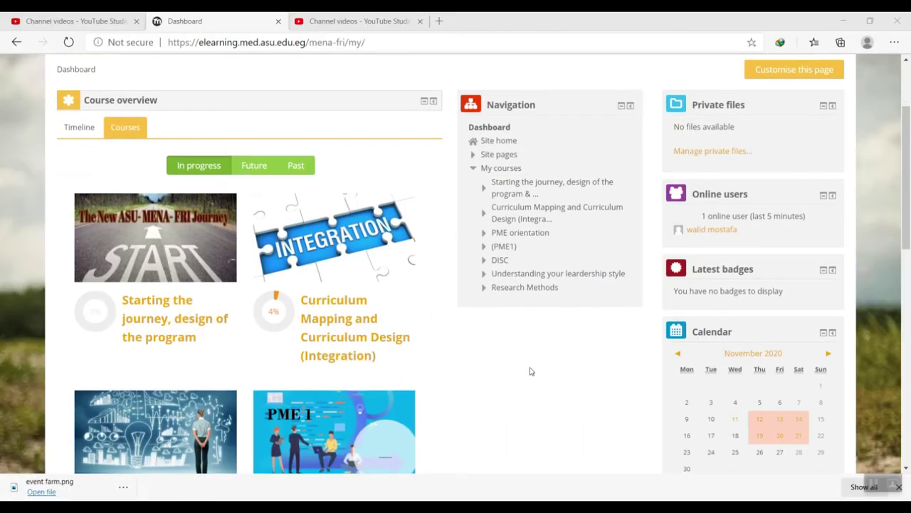
{"action": "scroll", "coordinate": [574, 366], "scroll_direction": "down", "scroll_amount": 3}
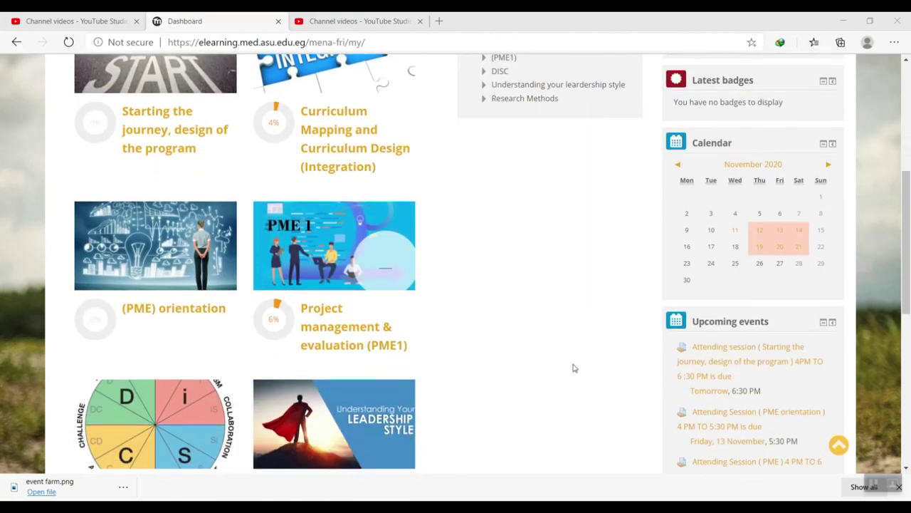
{"action": "scroll", "coordinate": [574, 368], "scroll_direction": "up", "scroll_amount": 2}
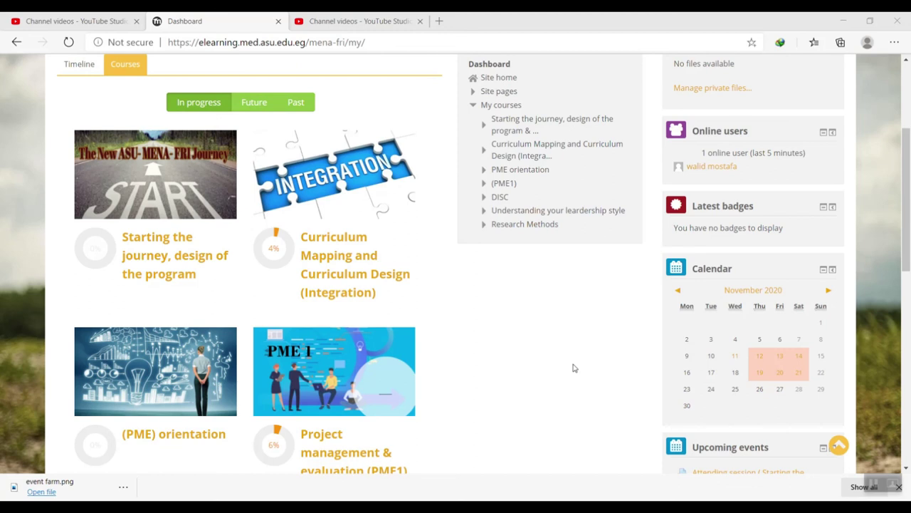
{"action": "scroll", "coordinate": [573, 370], "scroll_direction": "down", "scroll_amount": 7}
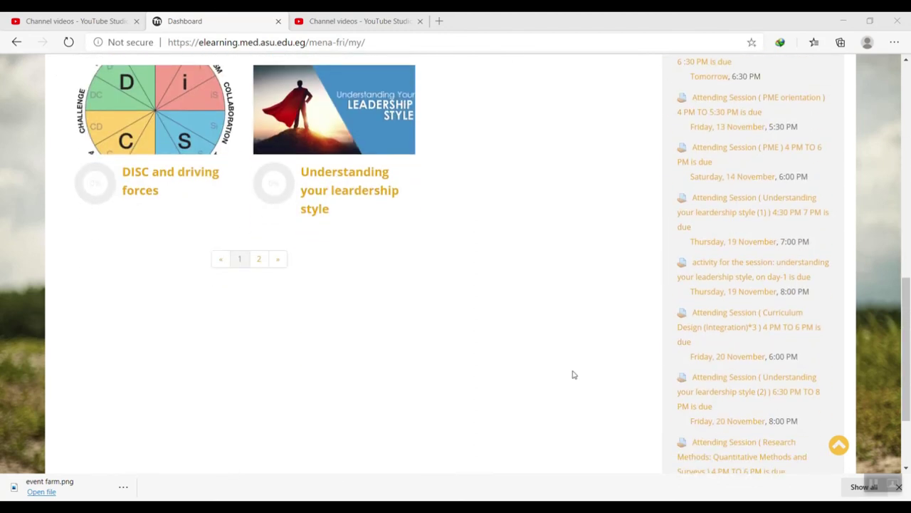
{"action": "scroll", "coordinate": [573, 374], "scroll_direction": "up", "scroll_amount": 6}
{"action": "scroll", "coordinate": [574, 375], "scroll_direction": "up", "scroll_amount": 4}
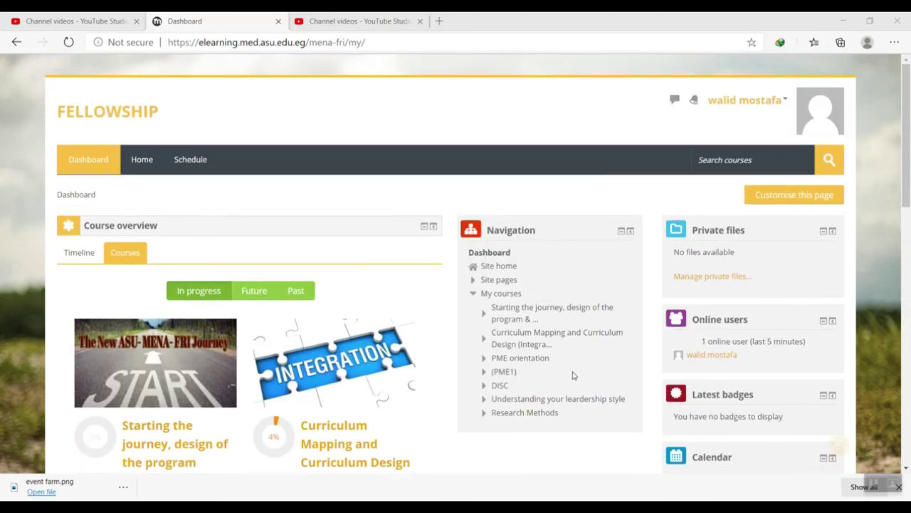
{"action": "left_click", "coordinate": [813, 118]}
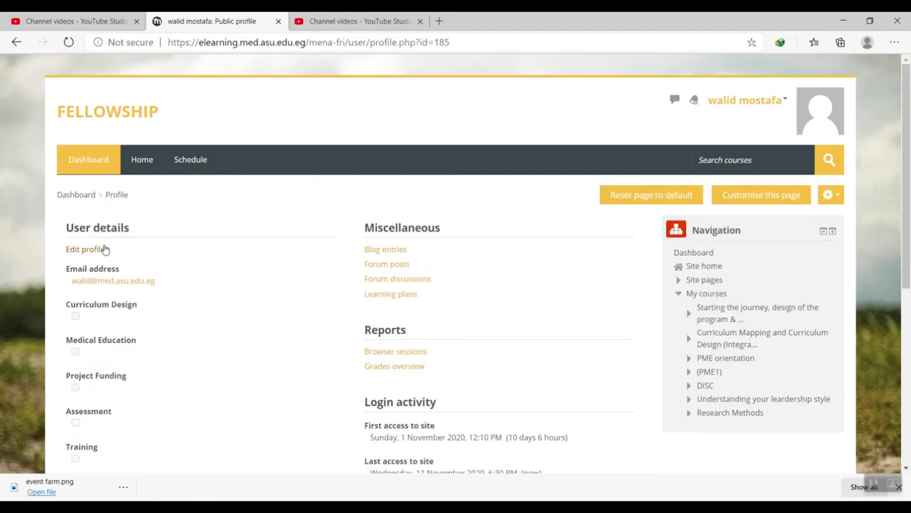
{"action": "left_click", "coordinate": [105, 250]}
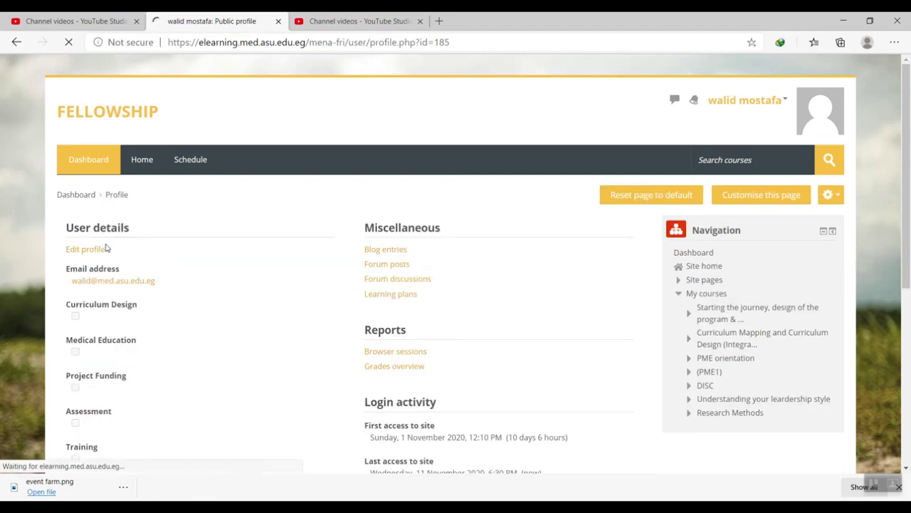
{"action": "left_click", "coordinate": [16, 42]}
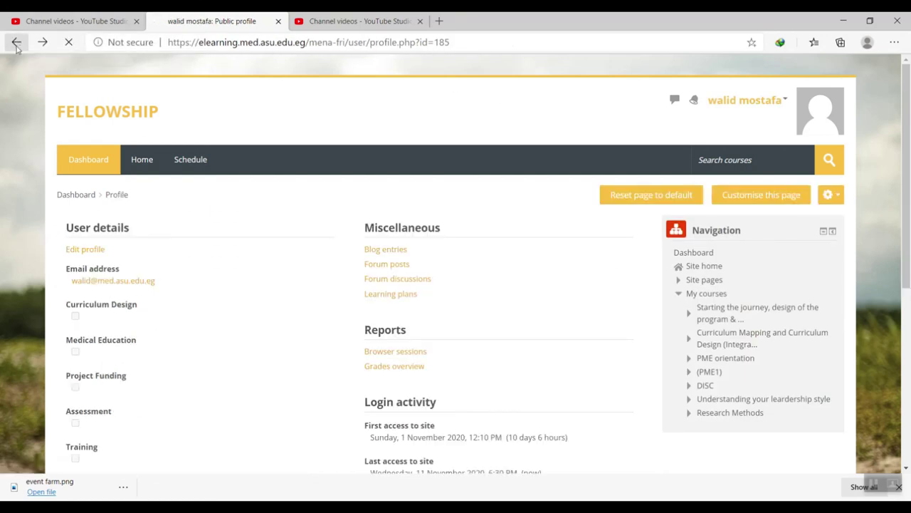
{"action": "left_click", "coordinate": [802, 198]}
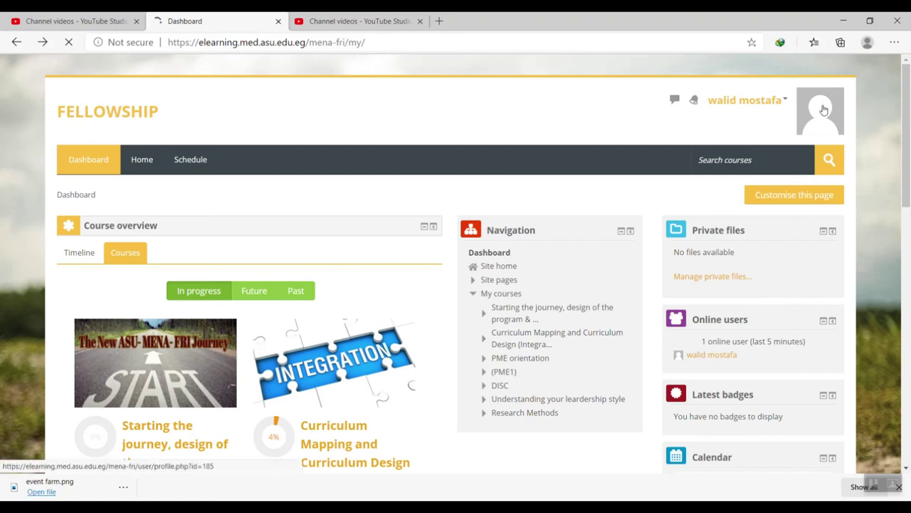
Step: Open the user's own profile for editing and go to the description and user picture settings
{"action": "left_click", "coordinate": [822, 112]}
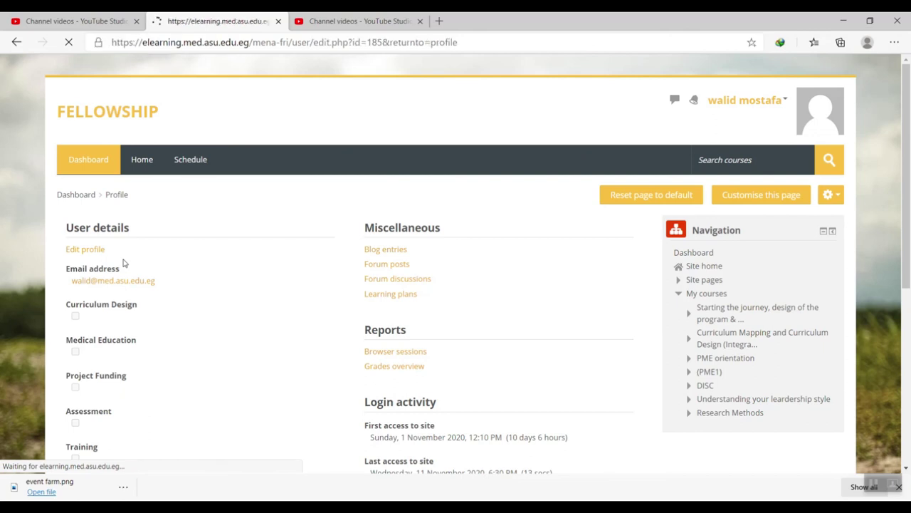
{"action": "scroll", "coordinate": [140, 262], "scroll_direction": "down", "scroll_amount": 4}
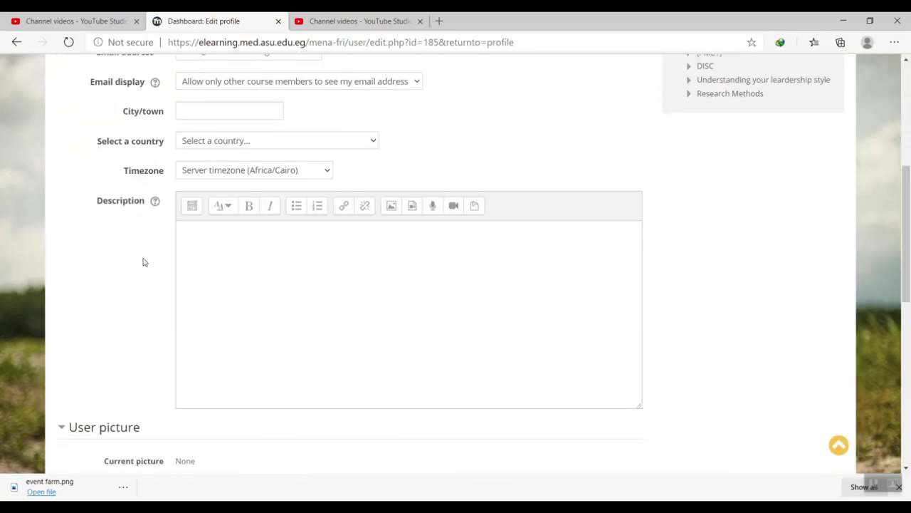